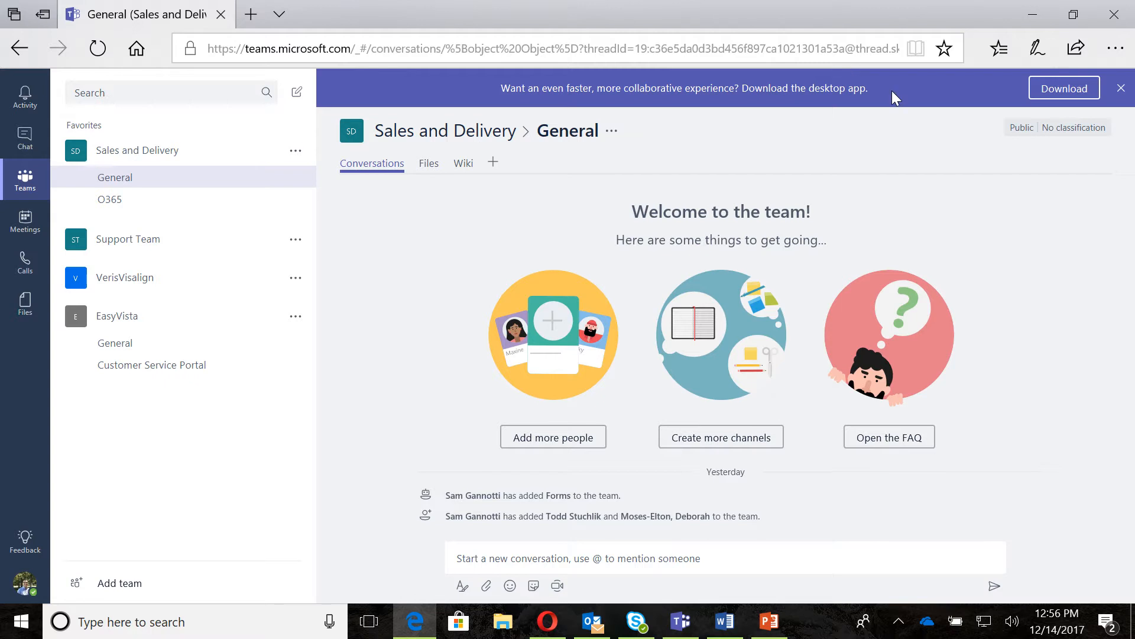
Step: Switch to the Microsoft Teams desktop app and look through the channels of the VerisVisalign and Sales and Delivery teams, including O365
{"action": "left_click", "coordinate": [681, 621]}
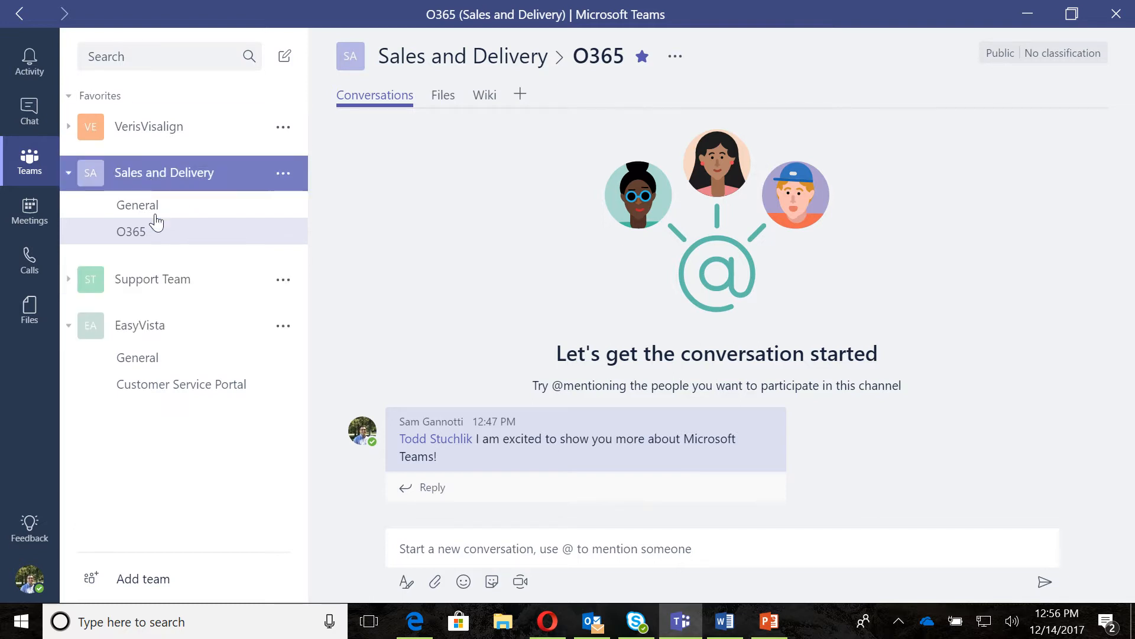
{"action": "left_click", "coordinate": [70, 127]}
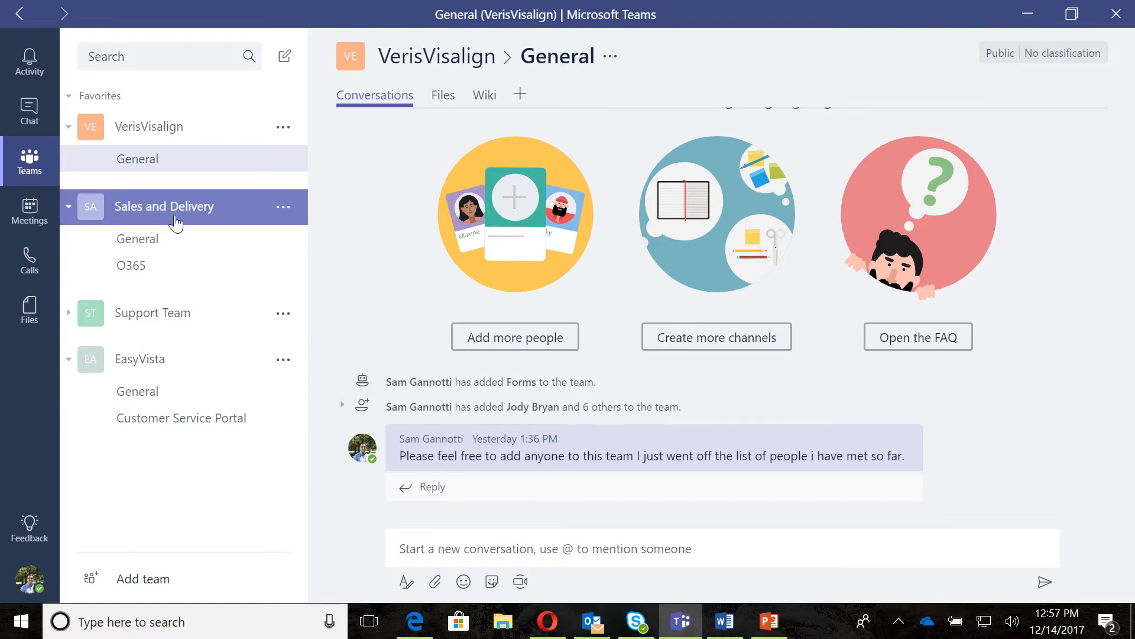
{"action": "left_click", "coordinate": [141, 269]}
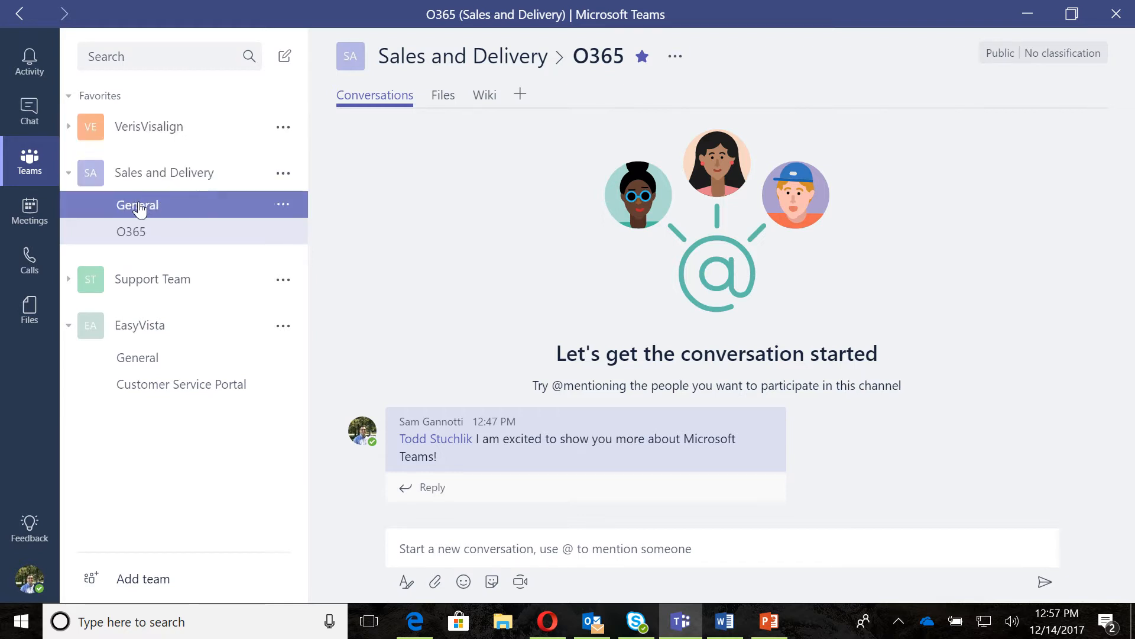
{"action": "left_click", "coordinate": [74, 174]}
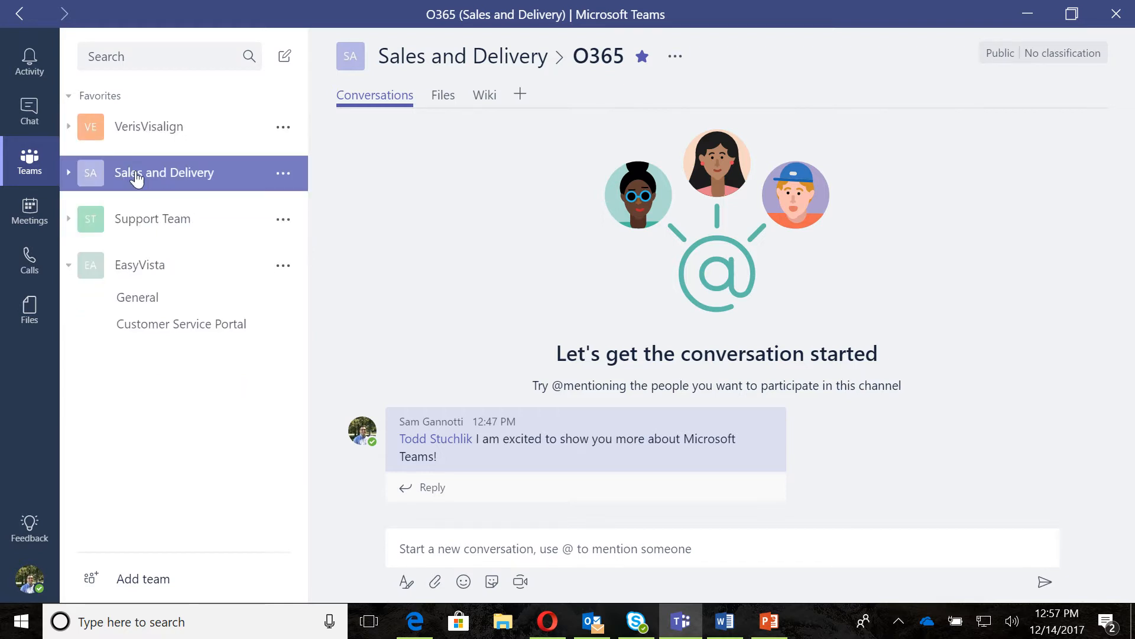
{"action": "left_click", "coordinate": [67, 175]}
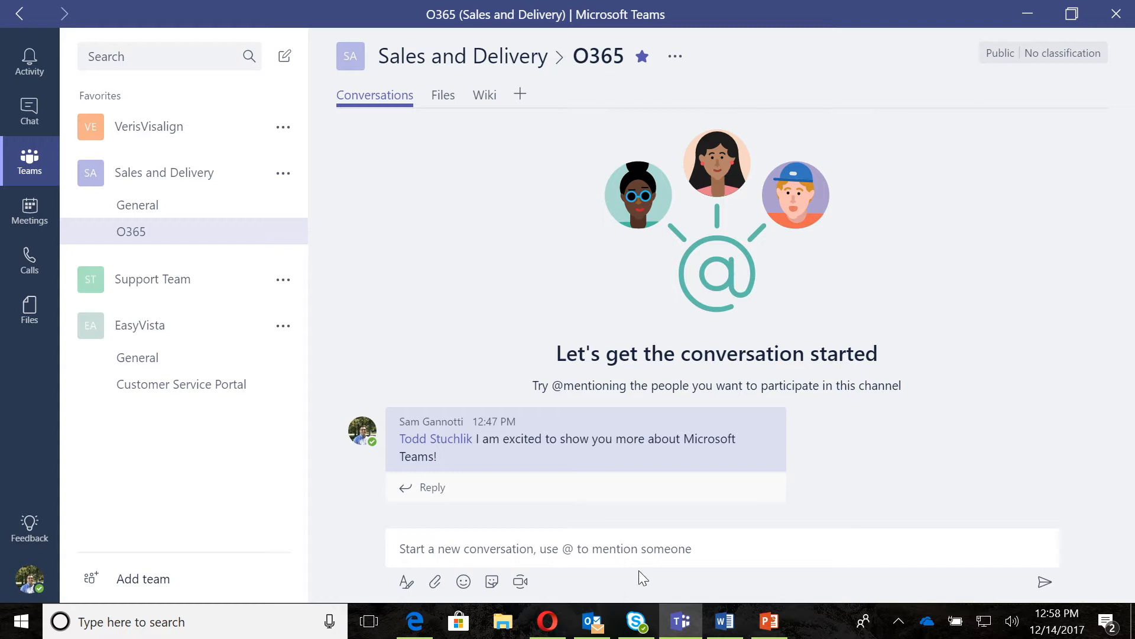
Step: Post the message "This is for the demo!" with a smiley emoji in the O365 channel
{"action": "left_click", "coordinate": [504, 557]}
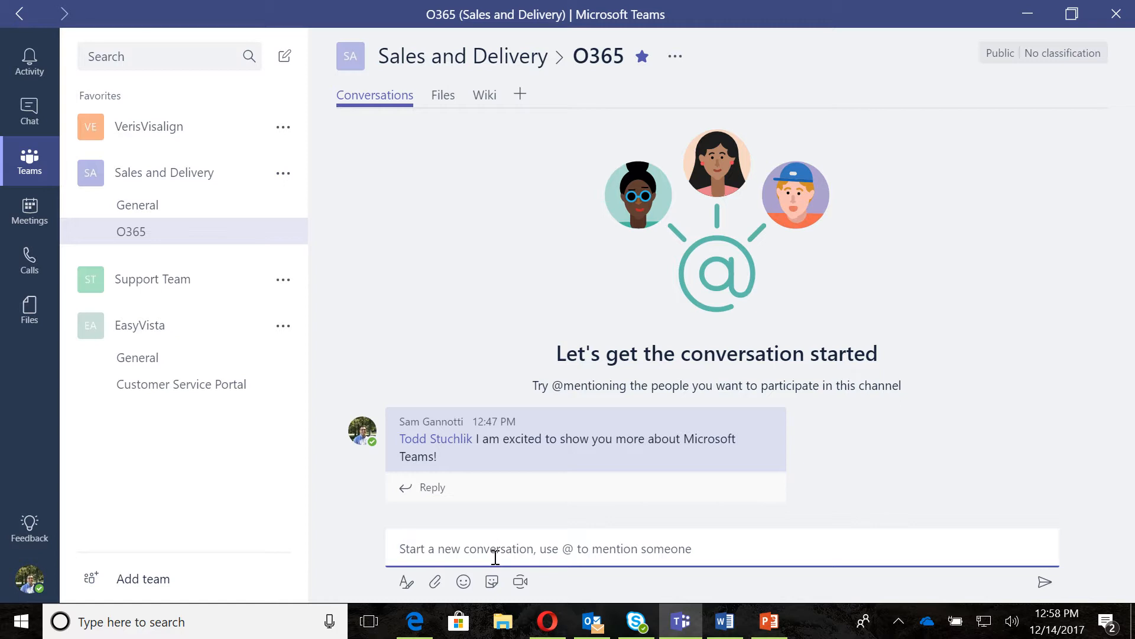
{"action": "type", "text": "T"}
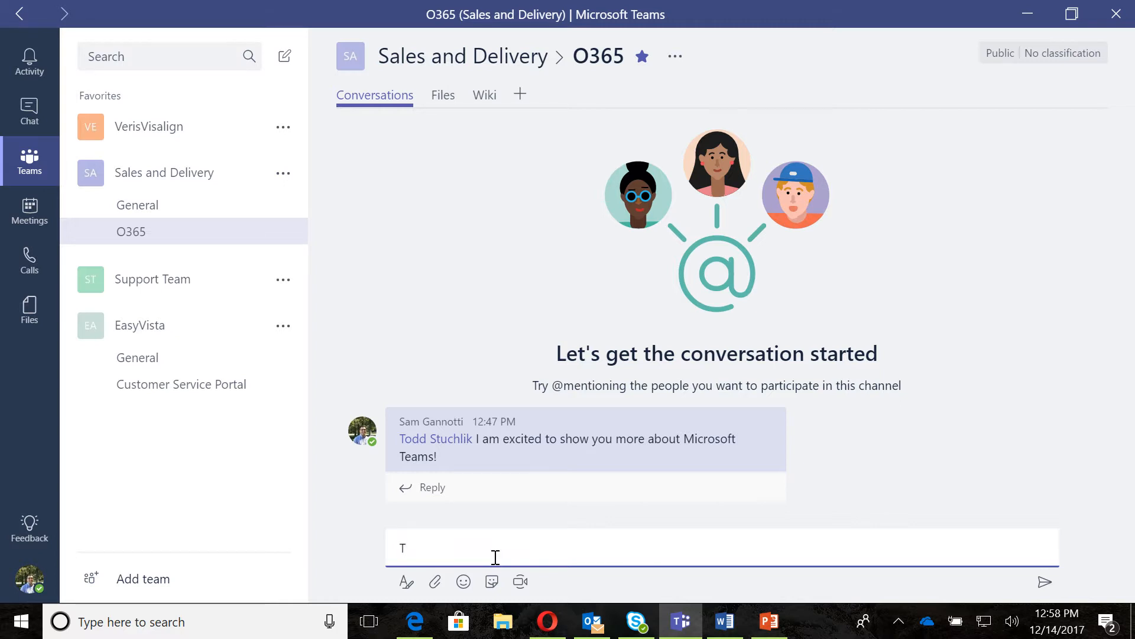
{"action": "key", "text": "BackSpace"}
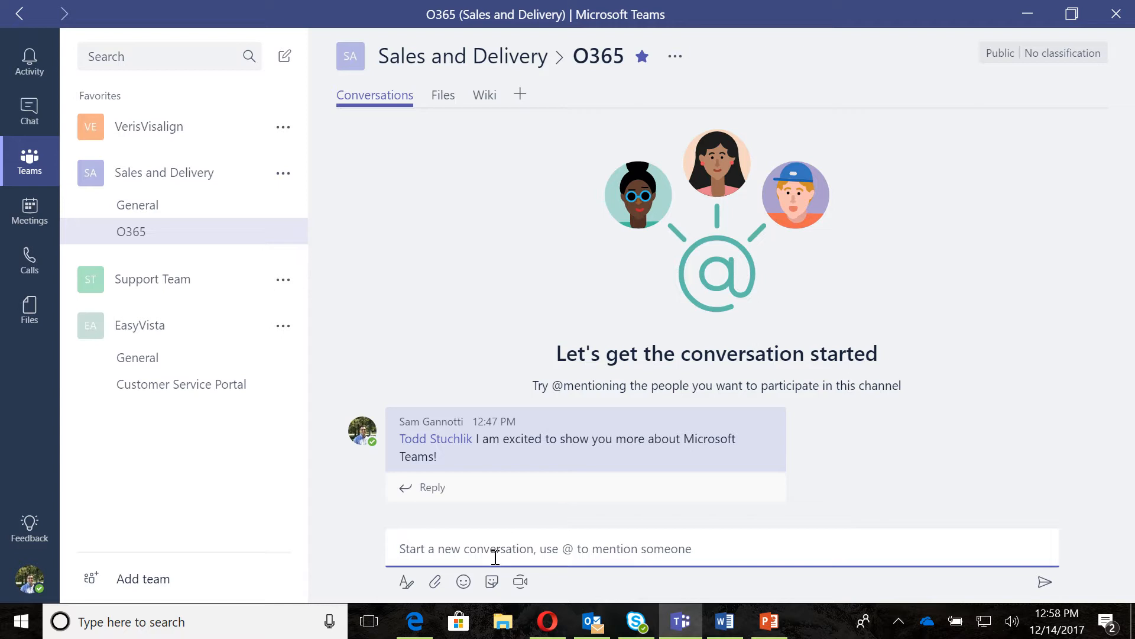
{"action": "type", "text": "This is f"}
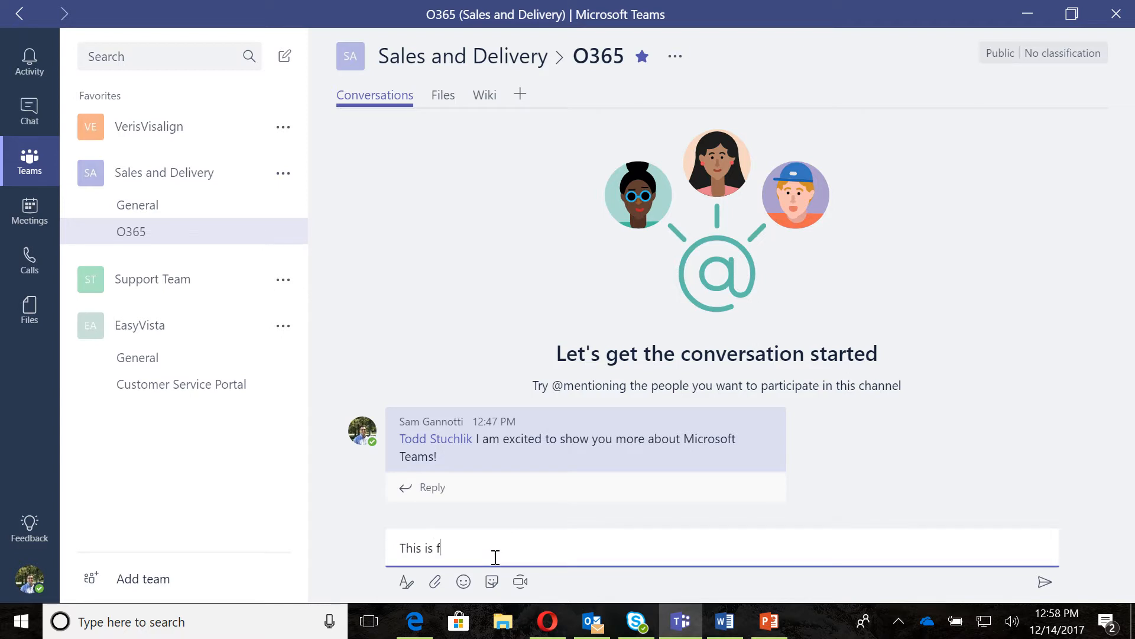
{"action": "type", "text": "or the demo! :"}
{"action": "key", "text": "BackSpace"}
{"action": "left_click", "coordinate": [463, 582]}
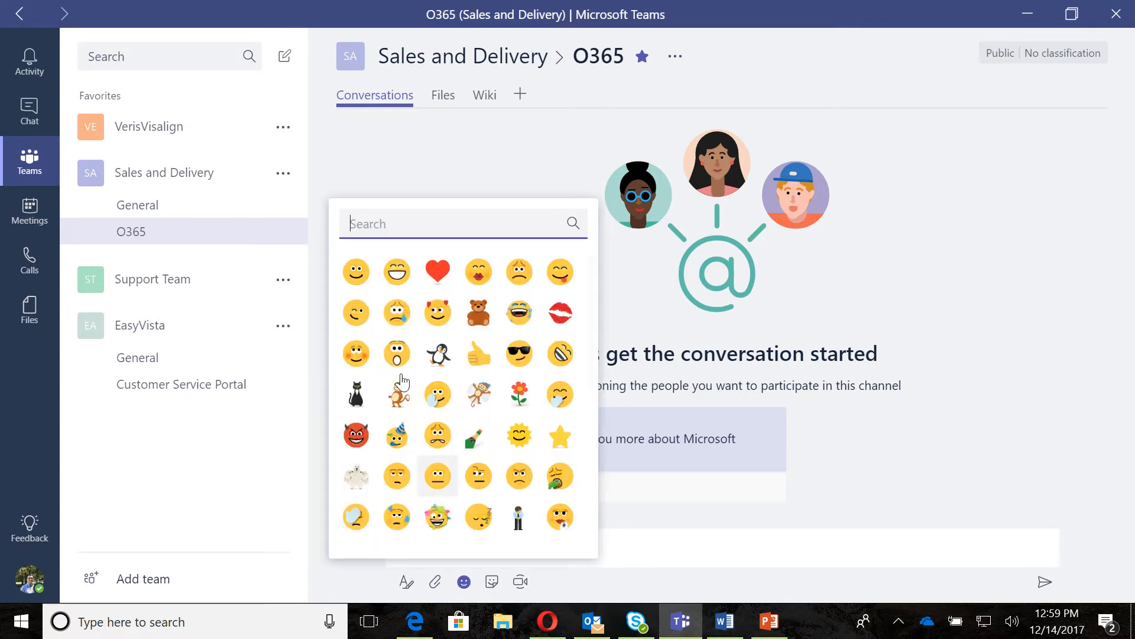
{"action": "left_click", "coordinate": [350, 269]}
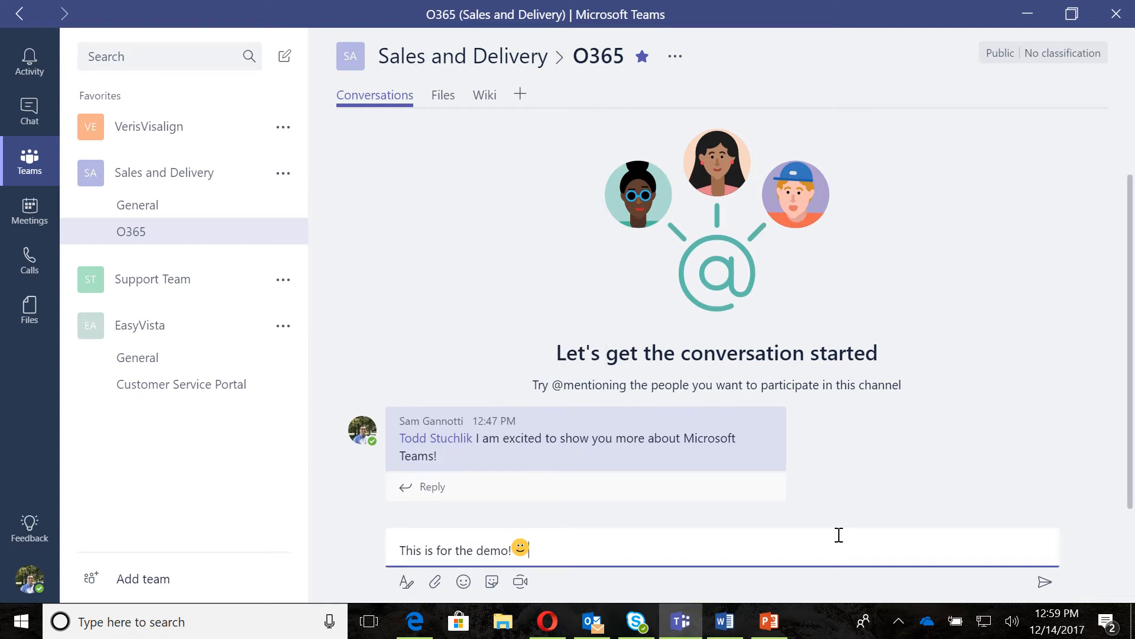
{"action": "key", "text": "Return"}
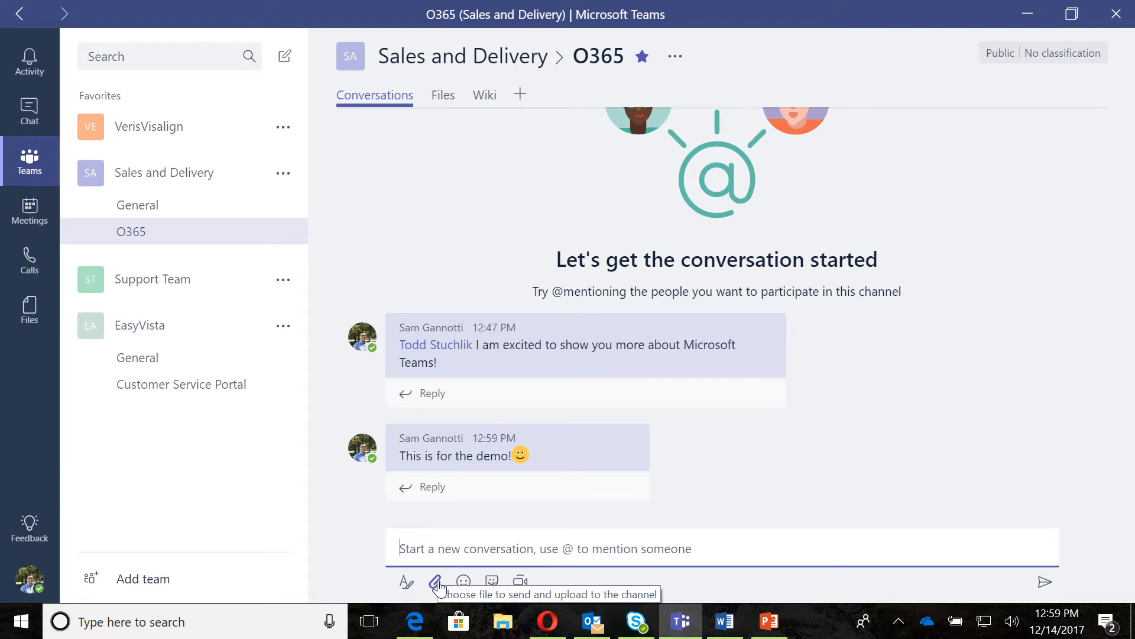
Step: Choose the "OH YEAH!" sticker from the Office Drama collection for a new conversation
{"action": "left_click", "coordinate": [492, 582]}
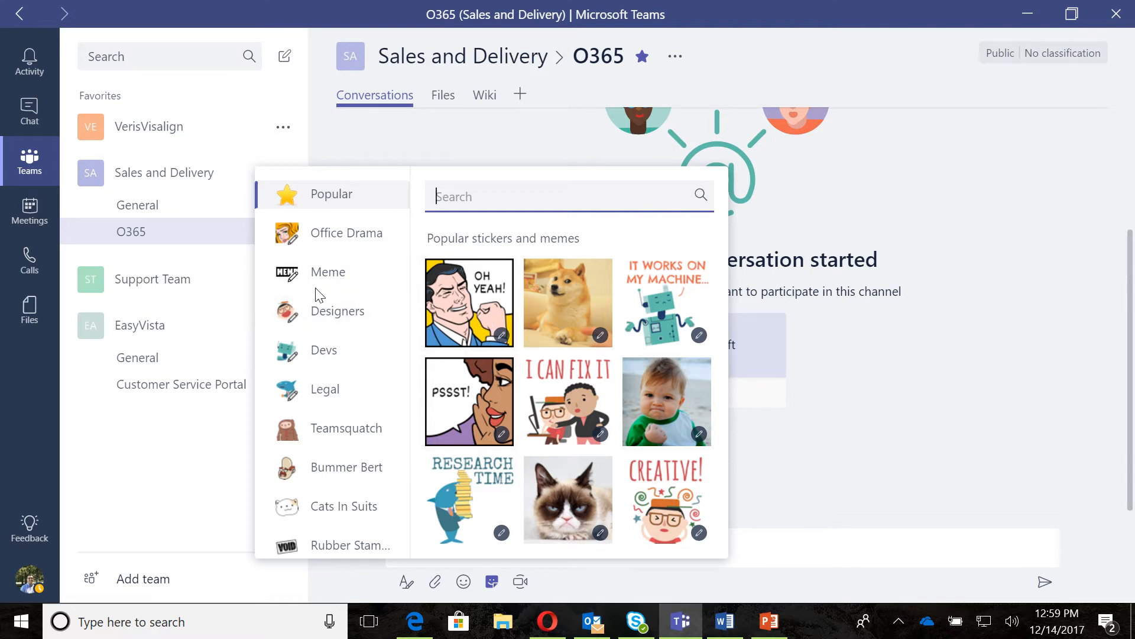
{"action": "left_click", "coordinate": [320, 236]}
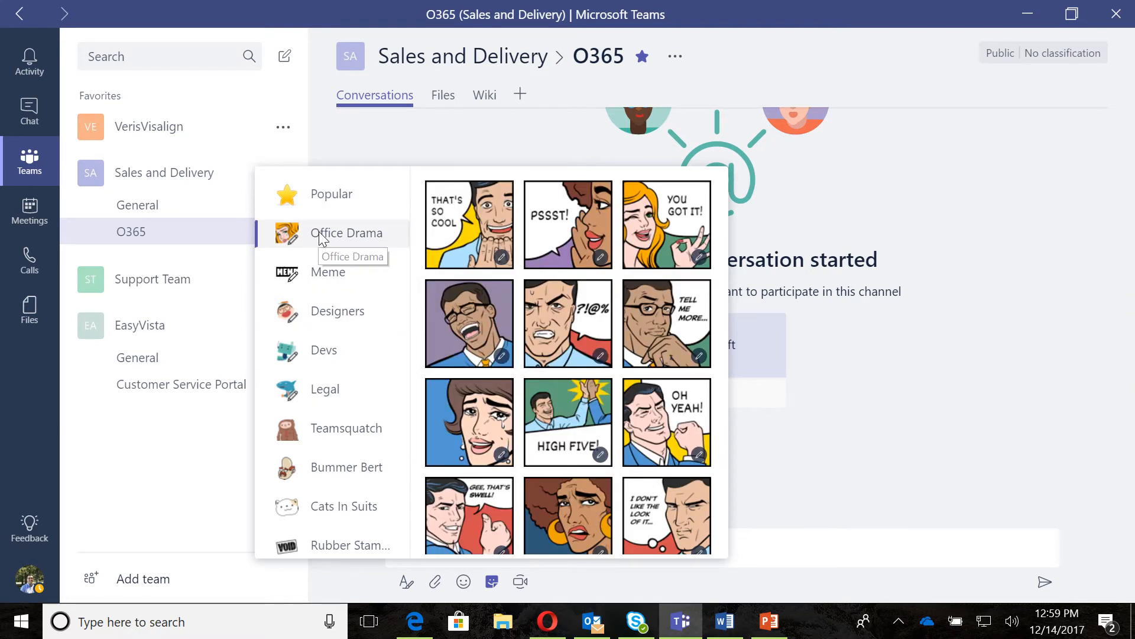
{"action": "left_click", "coordinate": [650, 418]}
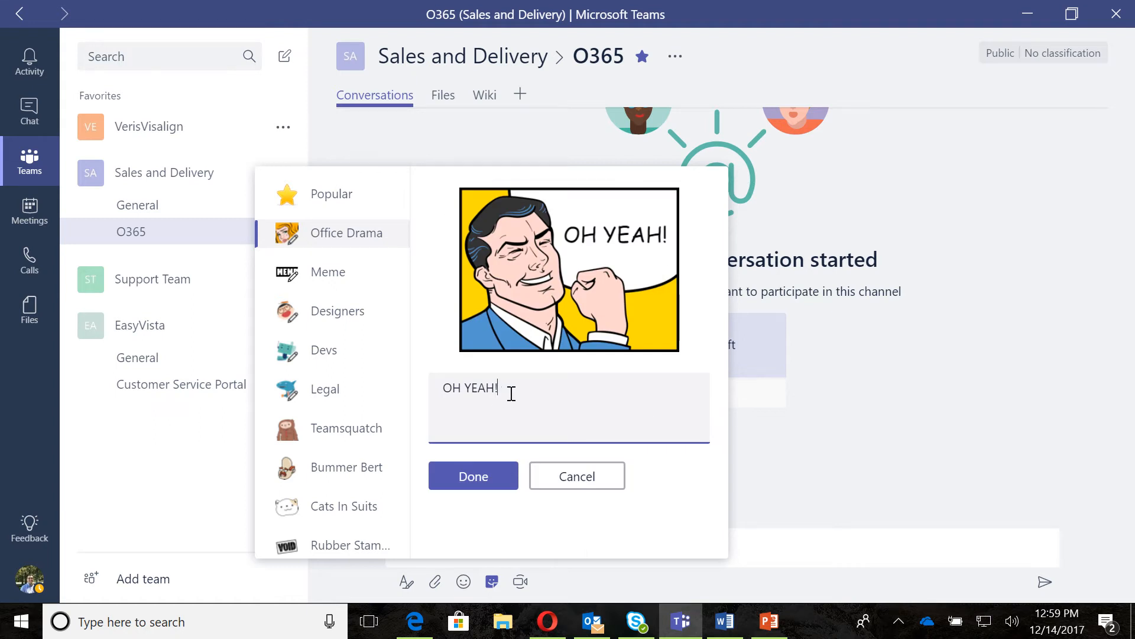
Step: Replace the sticker's caption with "Teams is GRRREAT!" and post the sticker to the channel
{"action": "left_click_drag", "start_coordinate": [509, 389], "coordinate": [416, 393]}
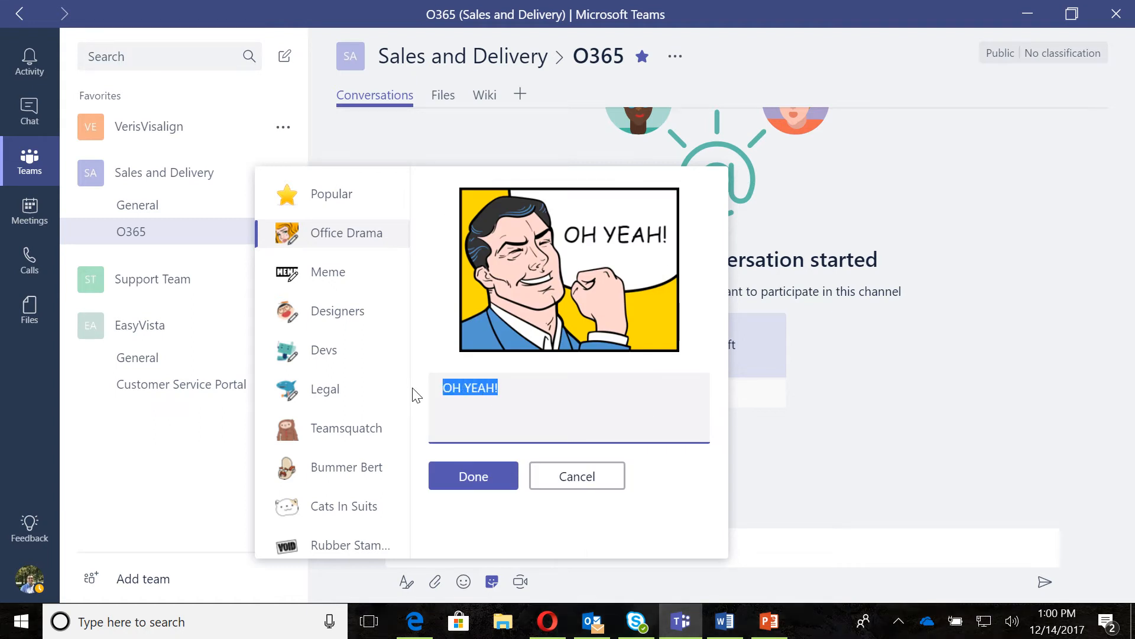
{"action": "type", "text": "Tem"}
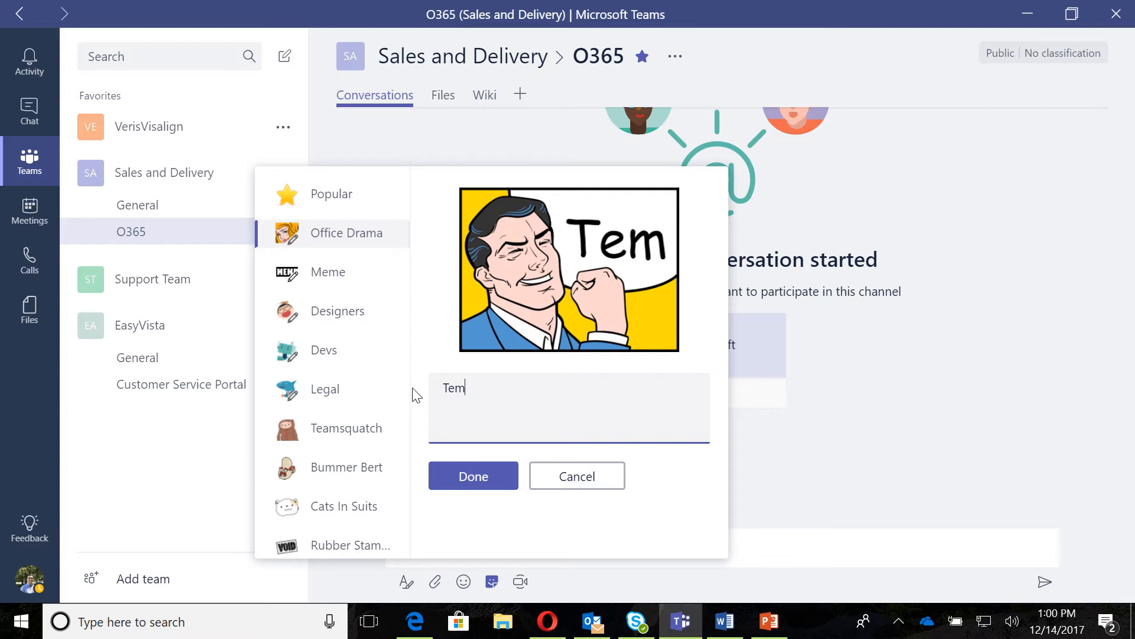
{"action": "type", "text": "ams Is"}
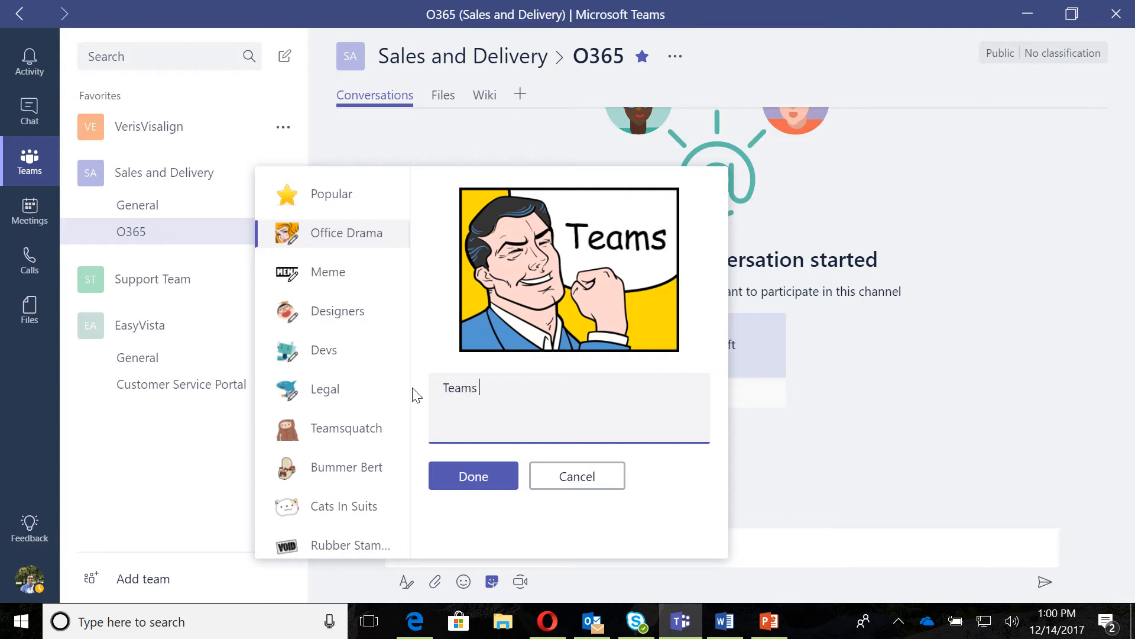
{"action": "key", "text": "BackSpace"}
{"action": "key", "text": "BackSpace"}
{"action": "type", "text": "is Gr"}
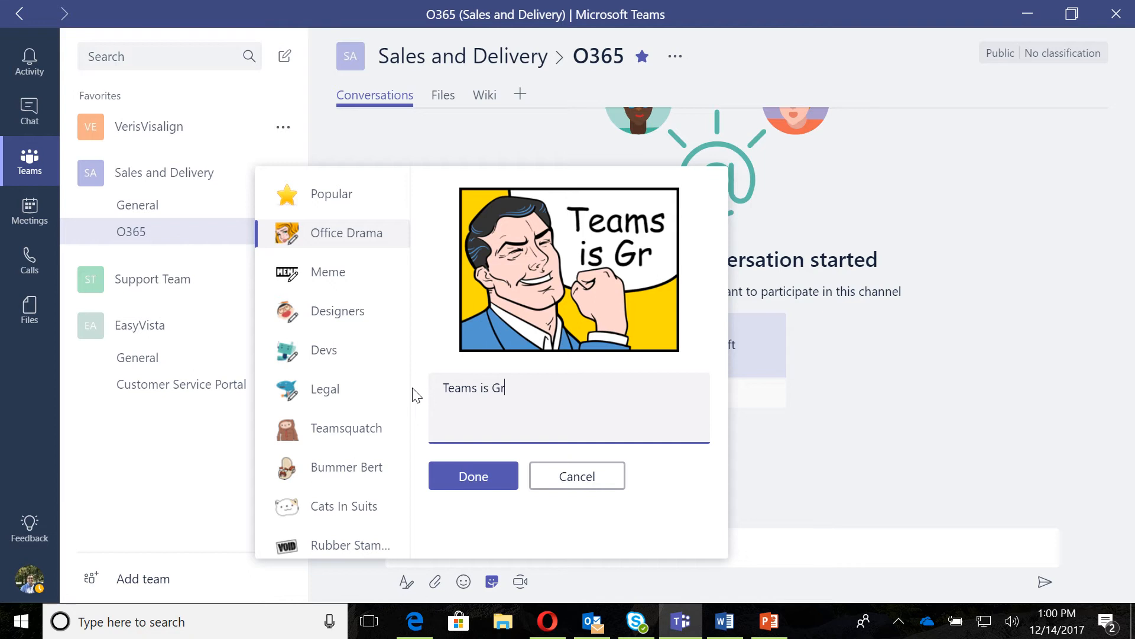
{"action": "key", "text": "BackSpace"}
{"action": "type", "text": "R"}
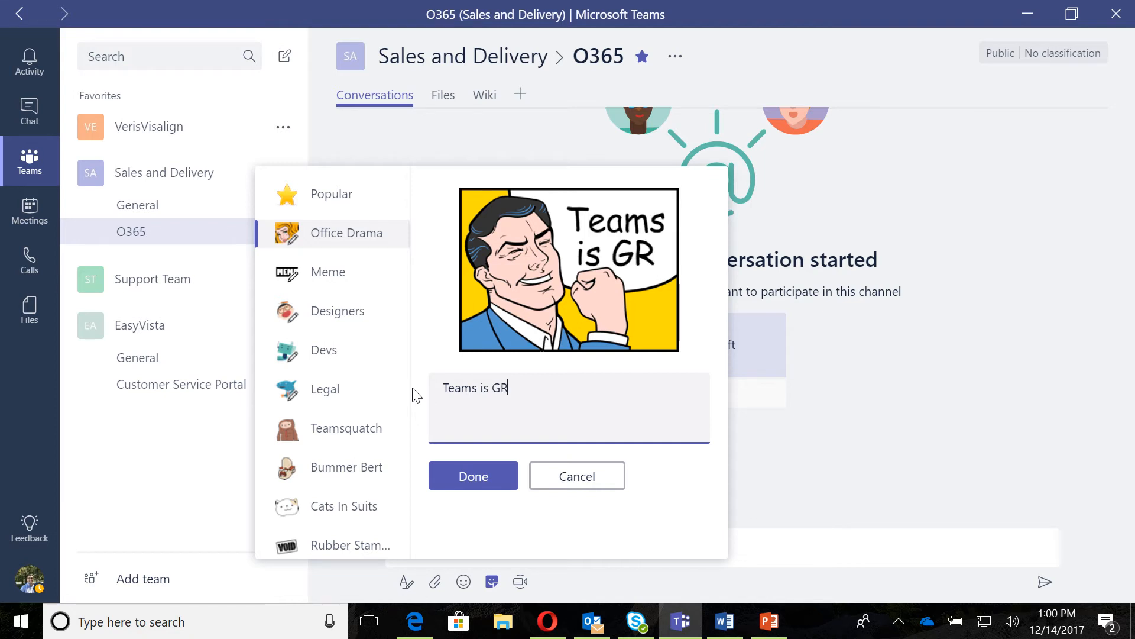
{"action": "type", "text": "RREa"}
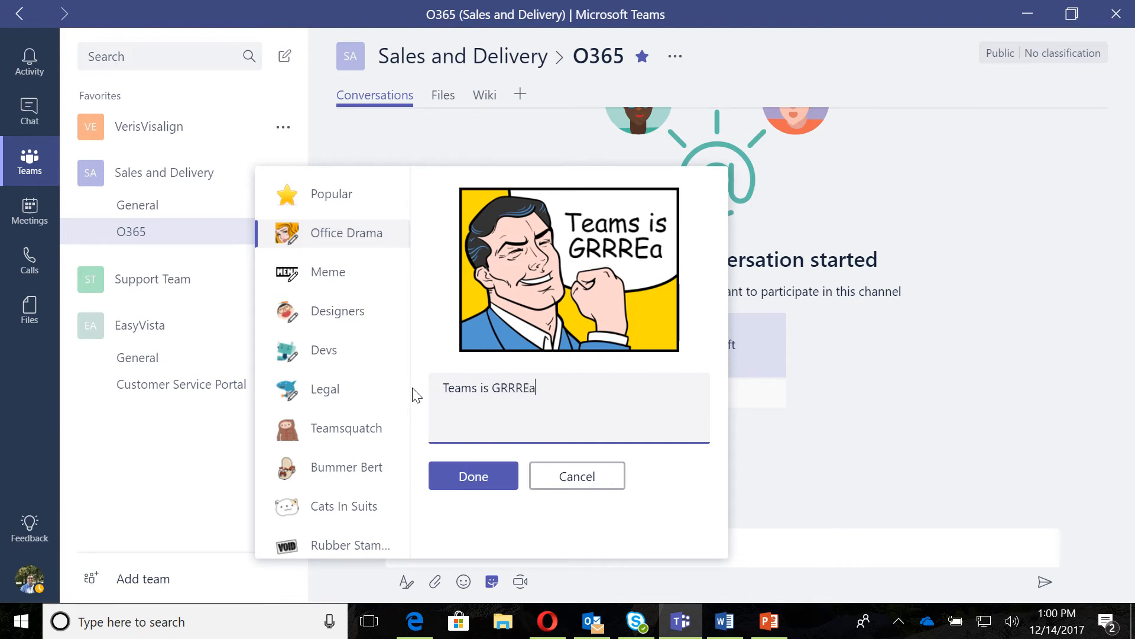
{"action": "key", "text": "BackSpace"}
{"action": "type", "text": "AT"}
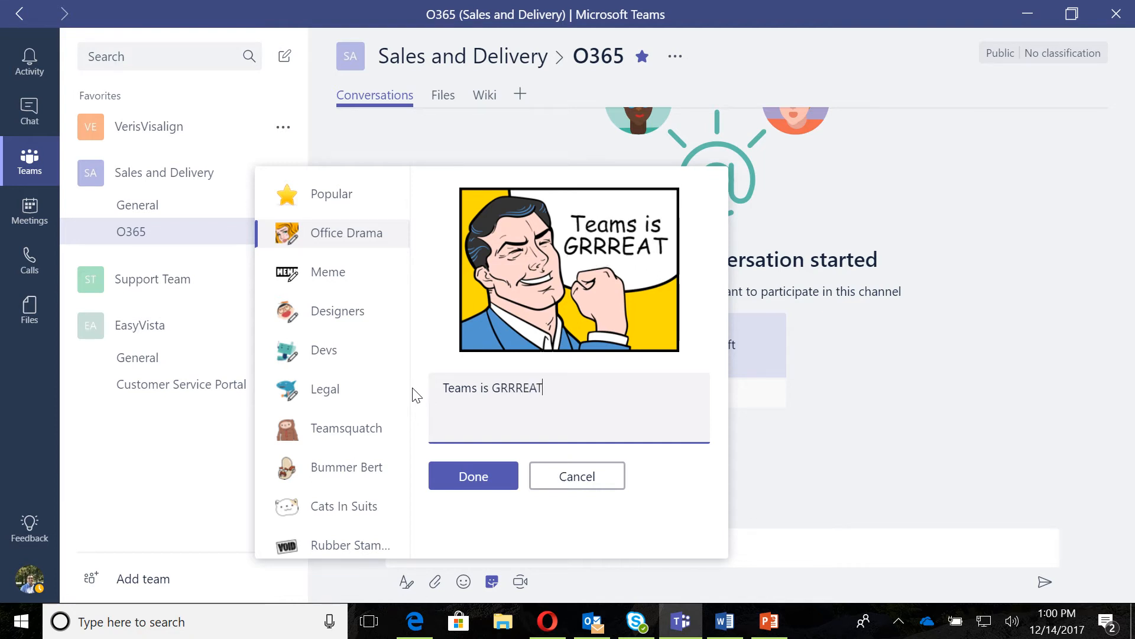
{"action": "type", "text": "!"}
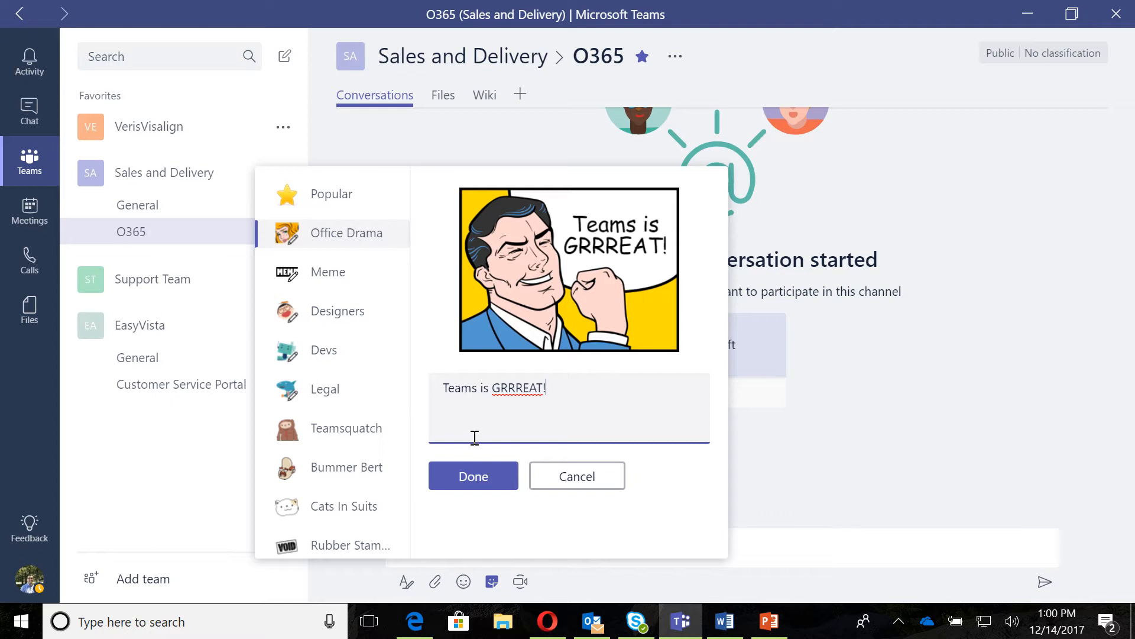
{"action": "left_click", "coordinate": [481, 476]}
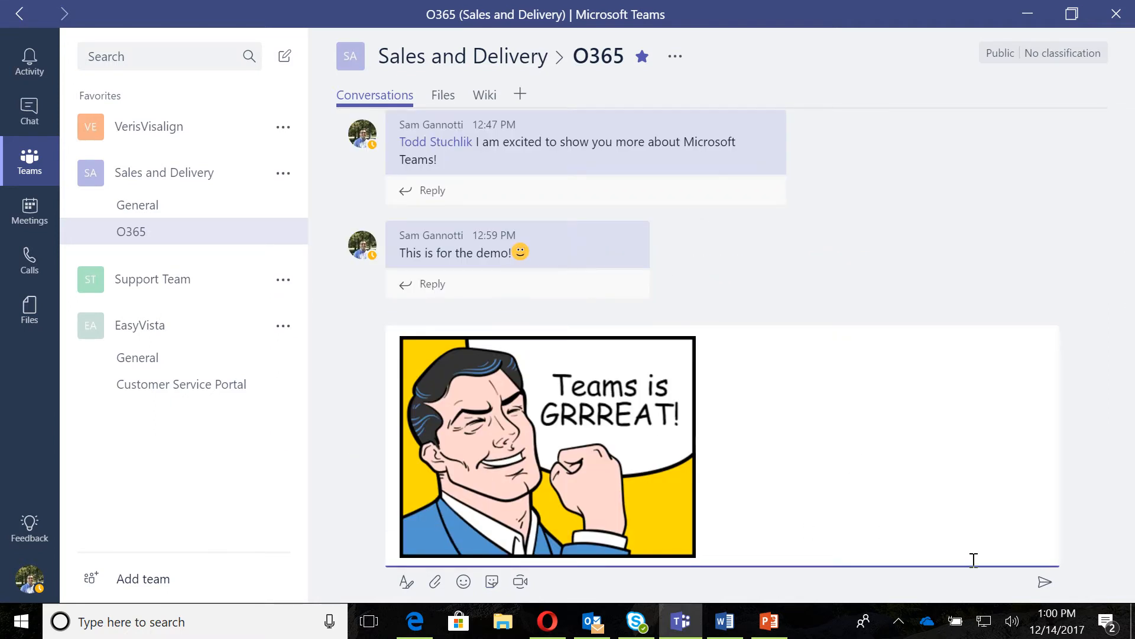
{"action": "key", "text": "Return"}
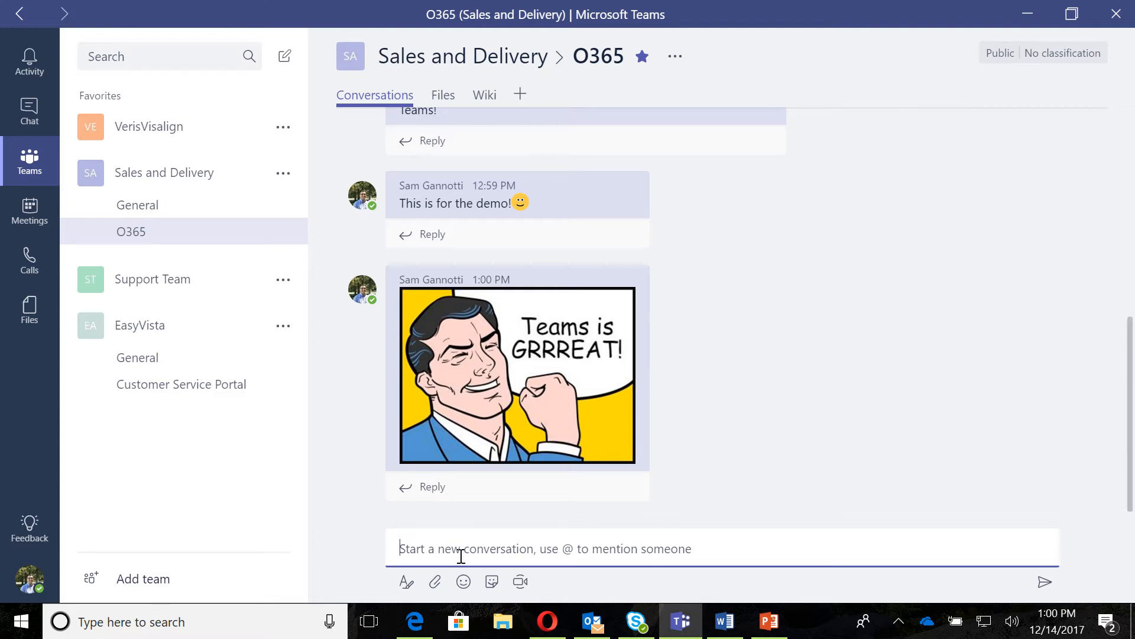
Step: Expand the new conversation into a formatted message and give it the subject "Teams"
{"action": "left_click", "coordinate": [407, 583]}
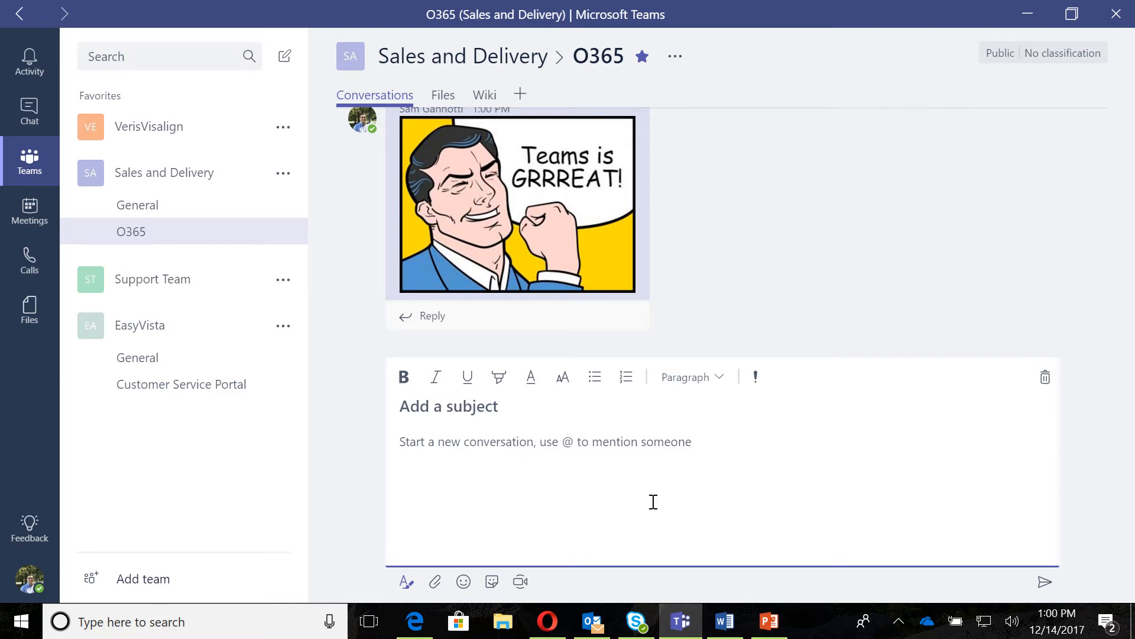
{"action": "left_click", "coordinate": [531, 404]}
{"action": "type", "text": "Teams"}
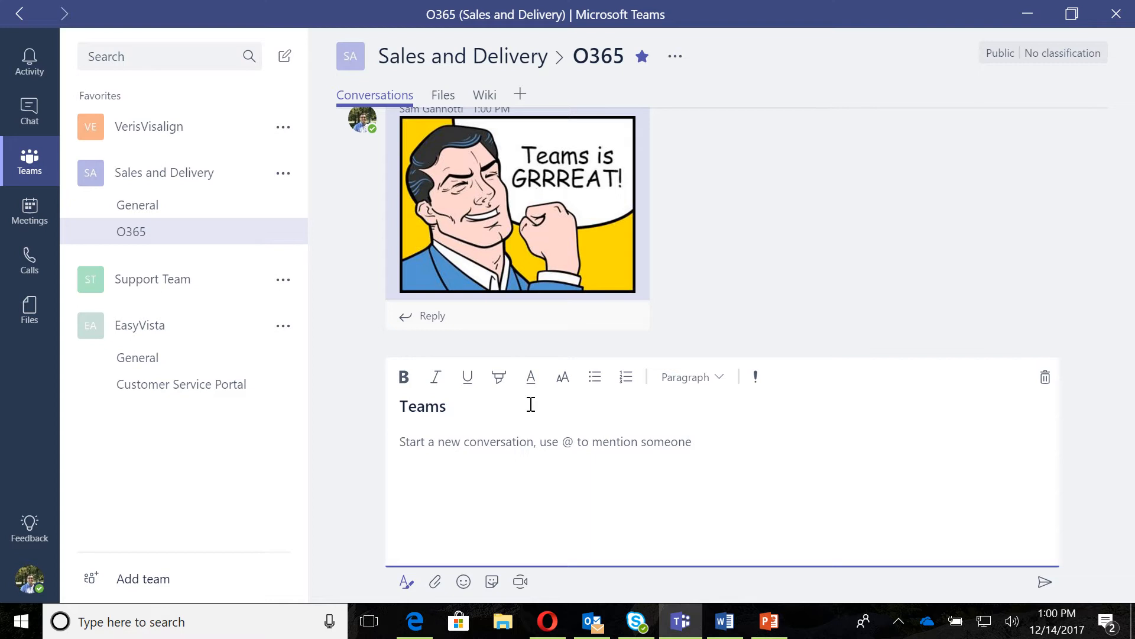
Step: Fill the message body with "Teams is great! It lets you:", -Organize, -Share, -Collaborate, -Meet, and "And most important be a more productive version of yourself."
{"action": "key", "text": "alt+Tab"}
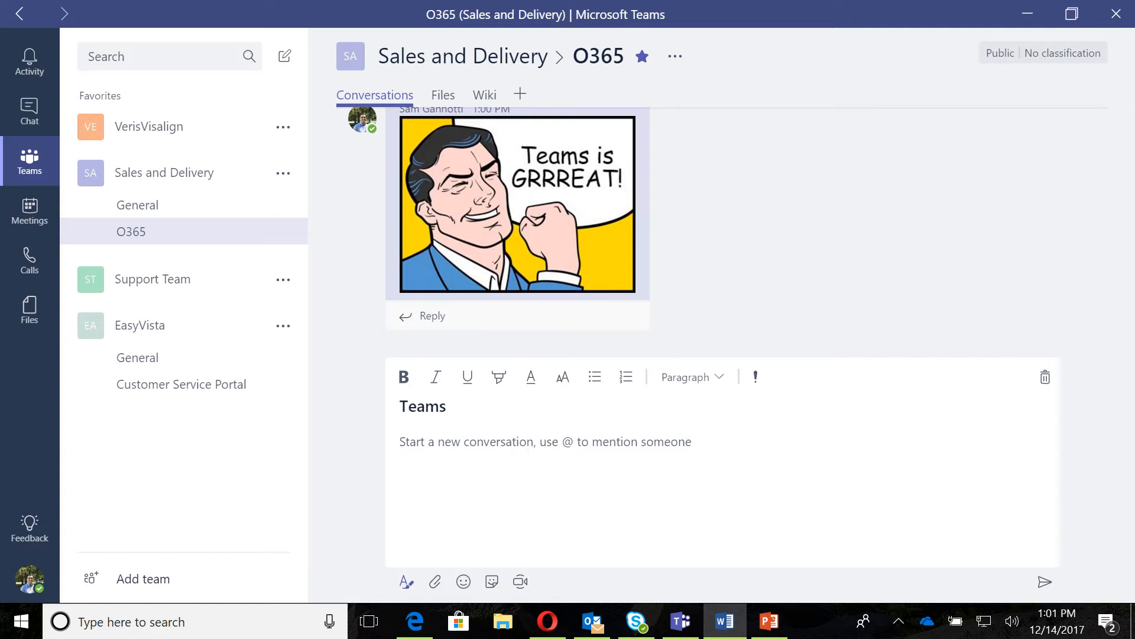
{"action": "left_click", "coordinate": [508, 449]}
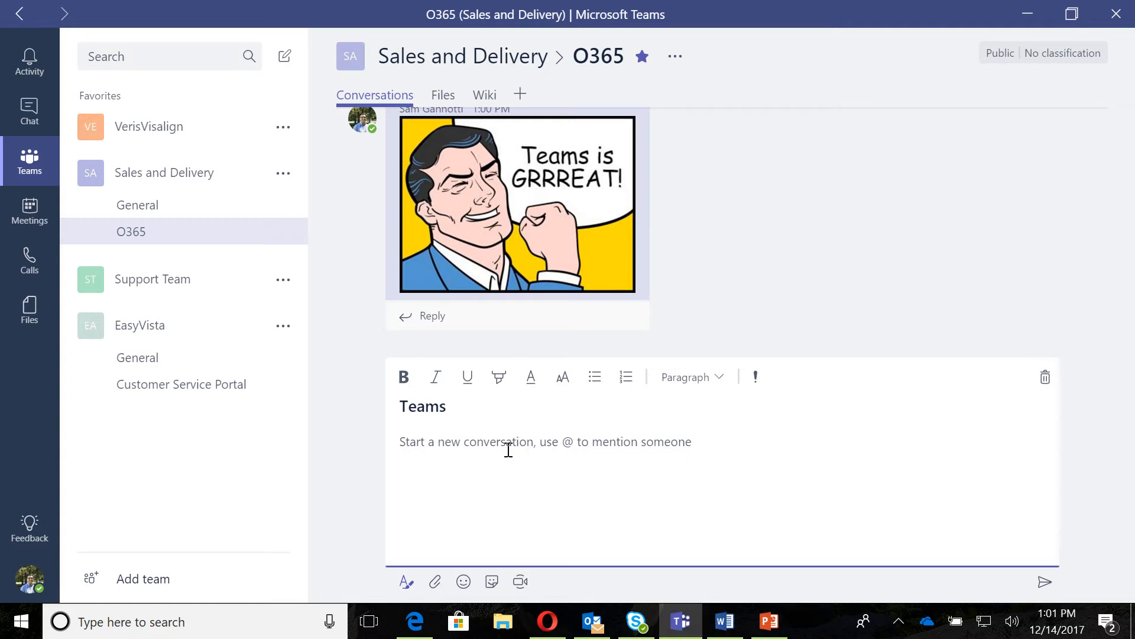
{"action": "type", "text": "Teams is great! It lets you: -Organize -Share -Collaborate -Meet And most important be a more productive version of yourself."}
{"action": "scroll", "coordinate": [533, 490], "scroll_direction": "up", "scroll_amount": 2}
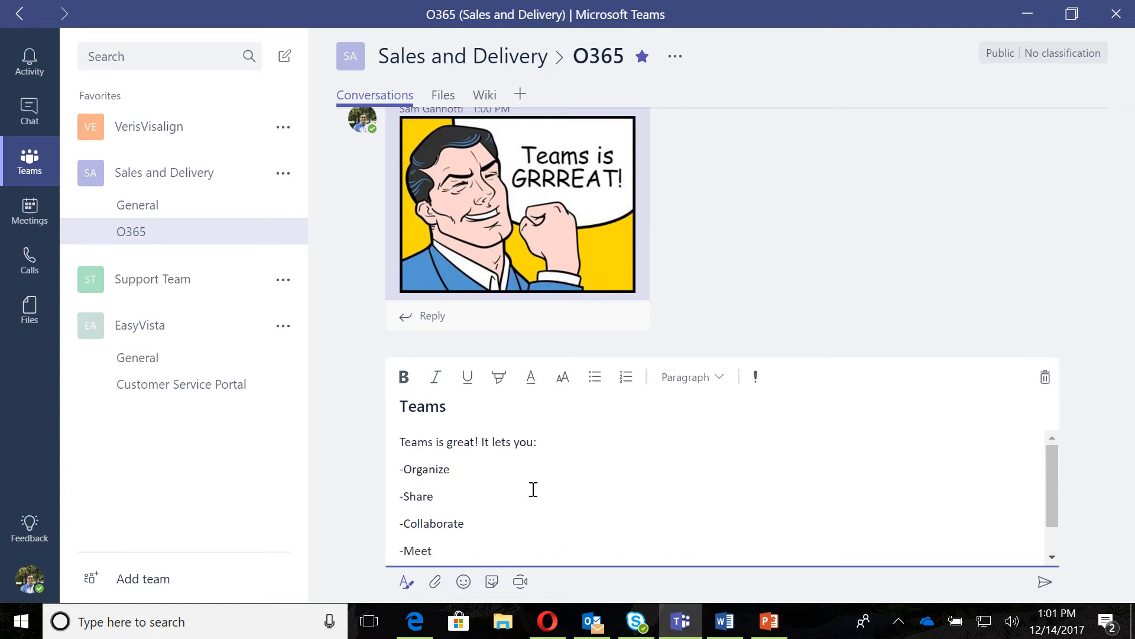
{"action": "scroll", "coordinate": [513, 485], "scroll_direction": "down", "scroll_amount": 2}
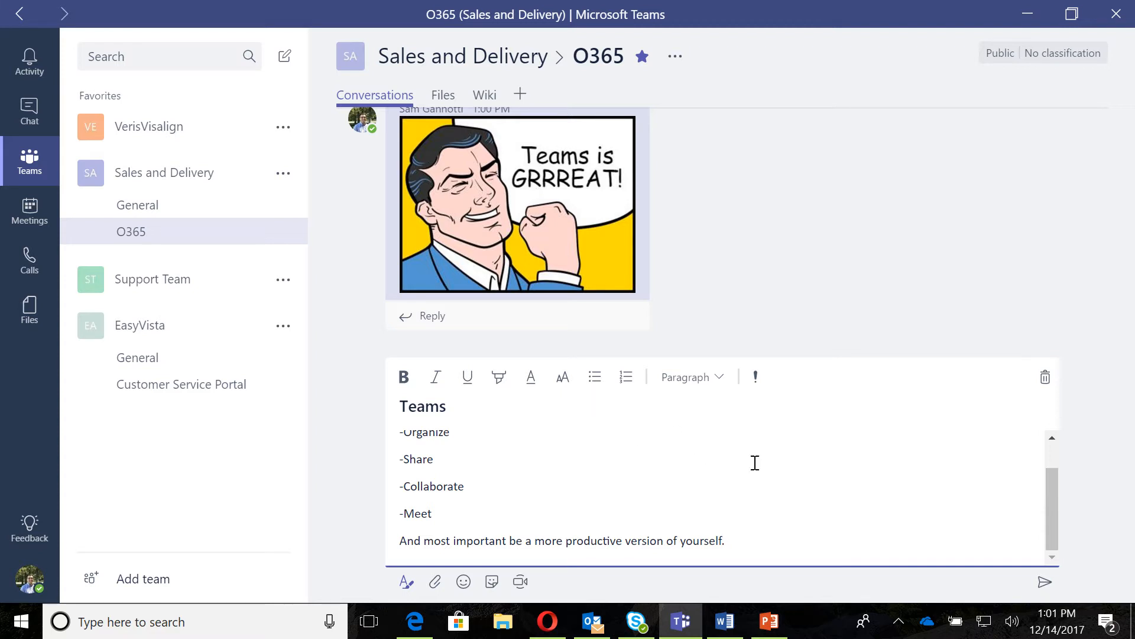
Step: Paste the red "START COLLABORATING" image on a new line below the message text and post the message
{"action": "key", "text": "alt+Tab"}
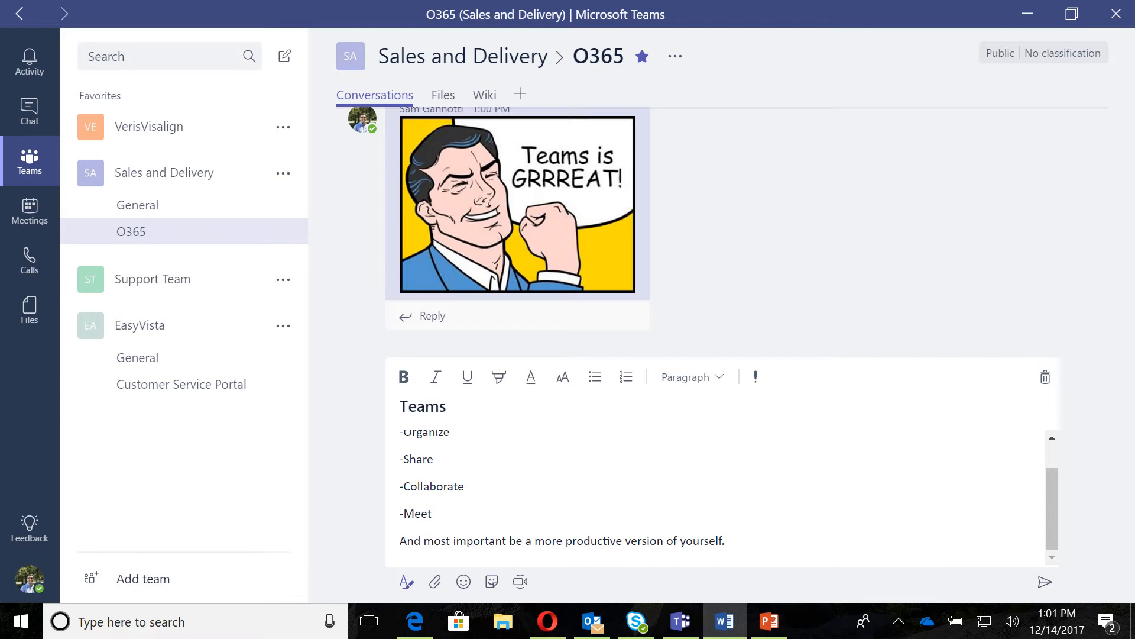
{"action": "left_click", "coordinate": [736, 541]}
{"action": "key", "text": "Return"}
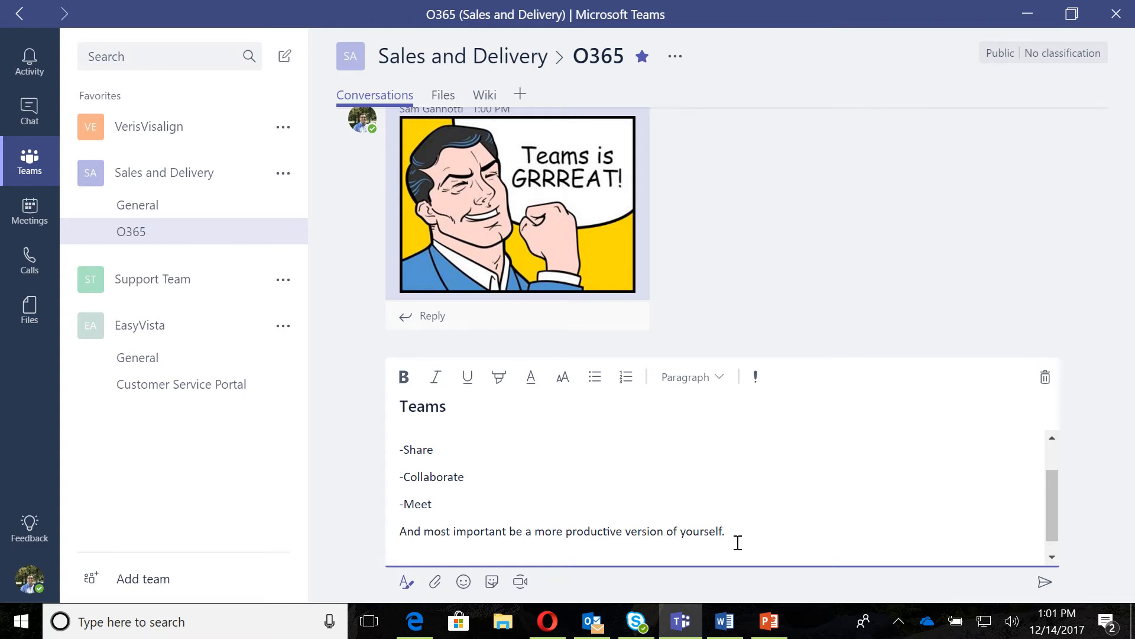
{"action": "key", "text": "ctrl+v"}
{"action": "scroll", "coordinate": [707, 496], "scroll_direction": "down", "scroll_amount": 4}
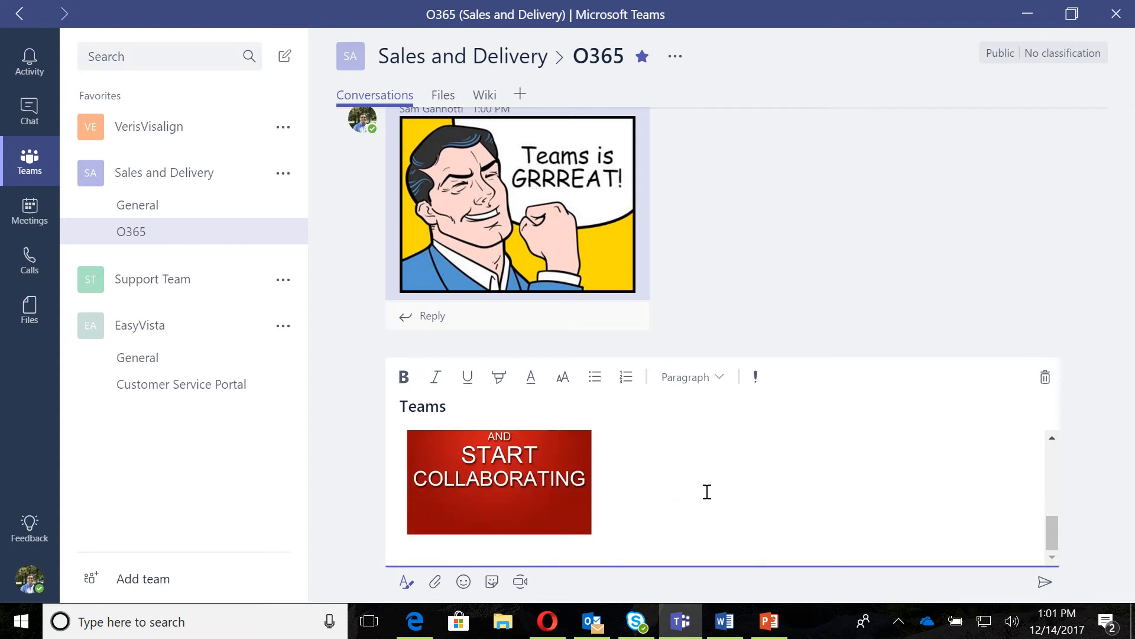
{"action": "scroll", "coordinate": [707, 492], "scroll_direction": "up", "scroll_amount": 2}
{"action": "scroll", "coordinate": [707, 490], "scroll_direction": "down", "scroll_amount": 3}
{"action": "left_click", "coordinate": [1044, 583]}
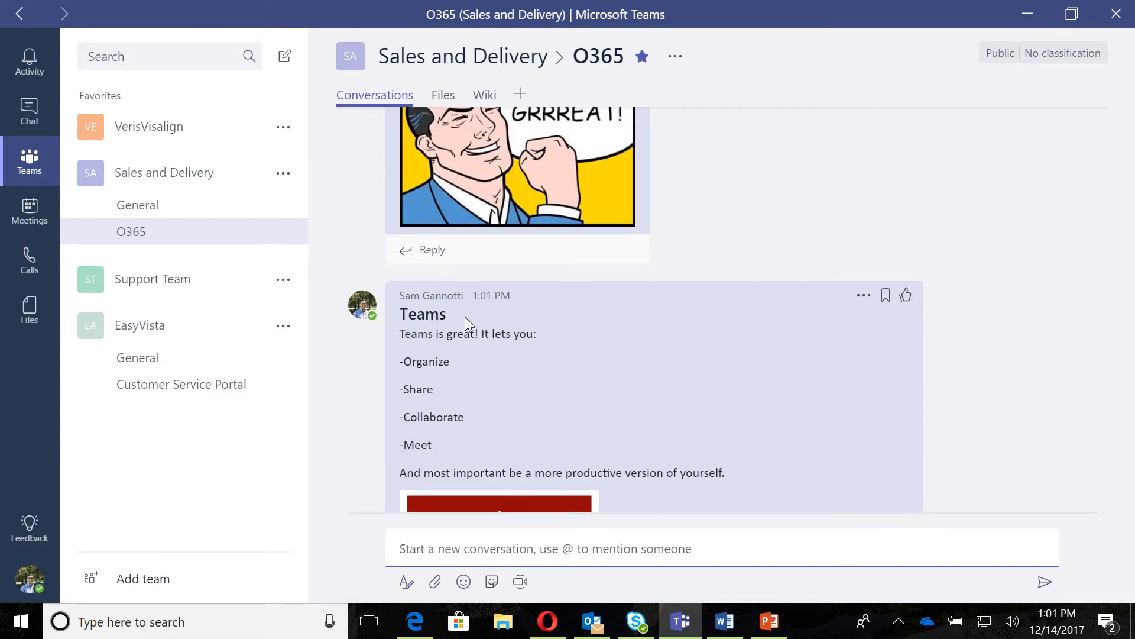
Step: Examine the posted "Teams" message in full, including its options for editing, deleting and marking as unread
{"action": "scroll", "coordinate": [528, 216], "scroll_direction": "up", "scroll_amount": 1}
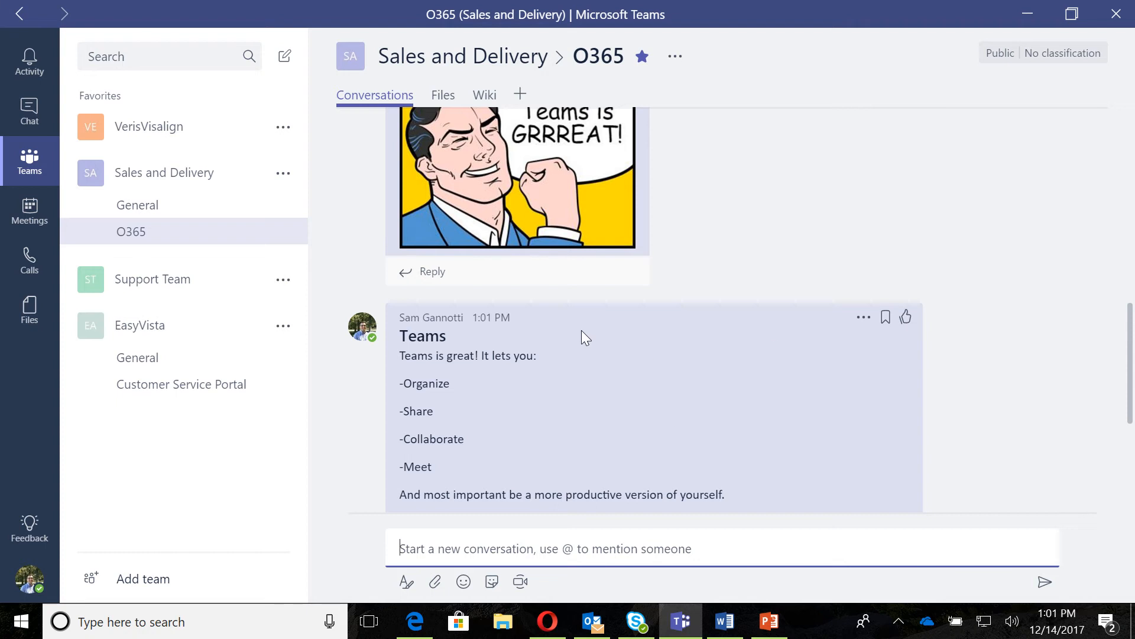
{"action": "scroll", "coordinate": [581, 330], "scroll_direction": "down", "scroll_amount": 5}
{"action": "scroll", "coordinate": [705, 403], "scroll_direction": "up", "scroll_amount": 4}
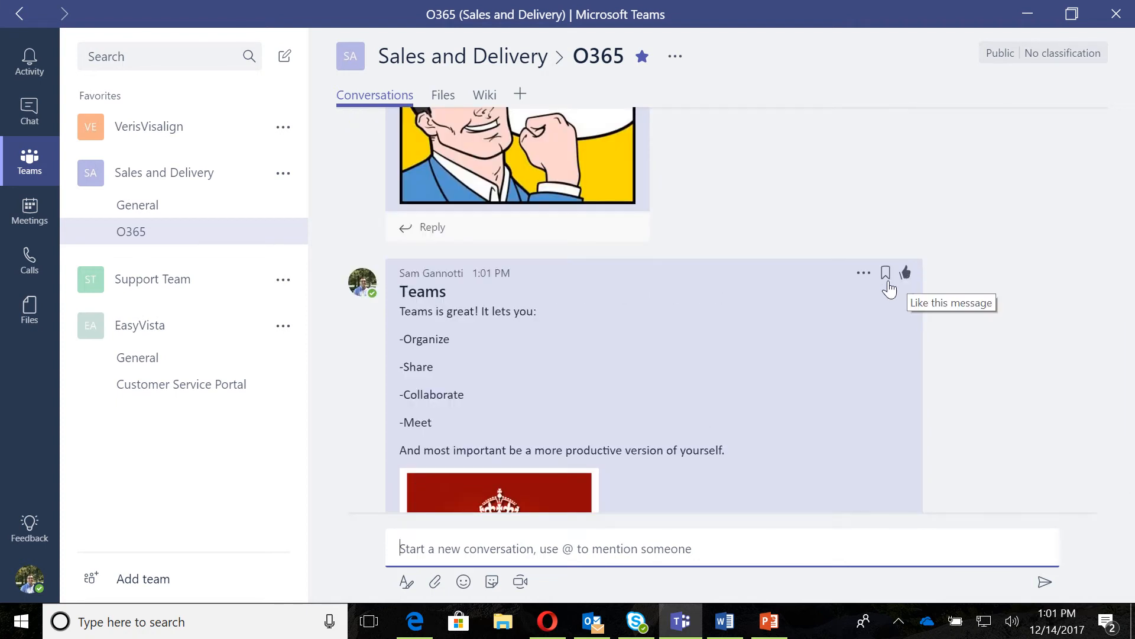
{"action": "left_click", "coordinate": [864, 274]}
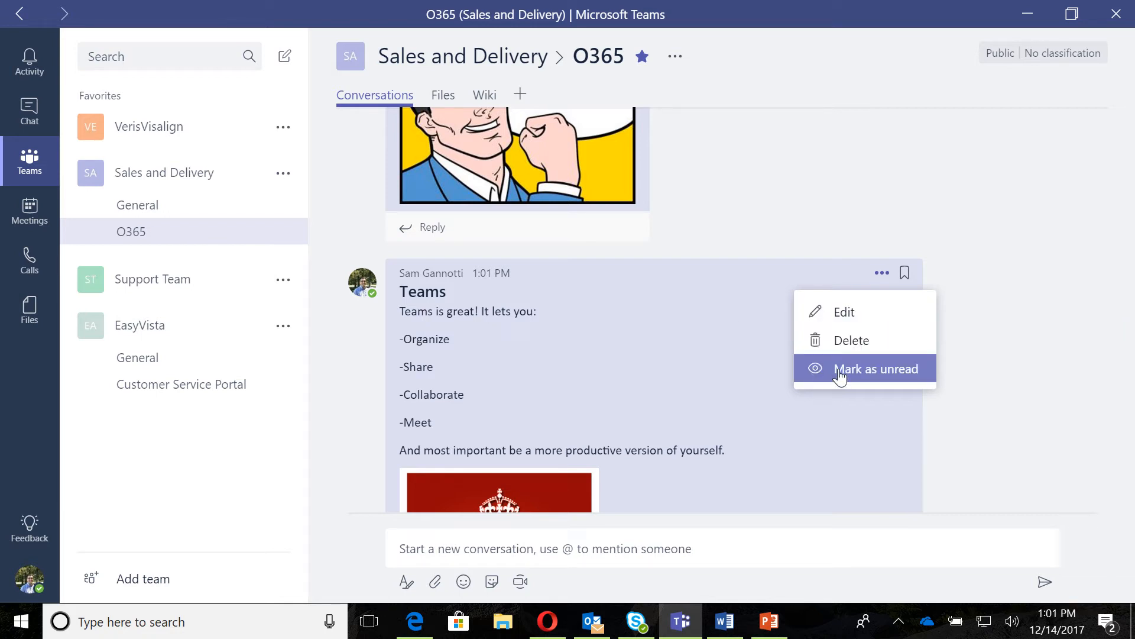
{"action": "left_click", "coordinate": [812, 217]}
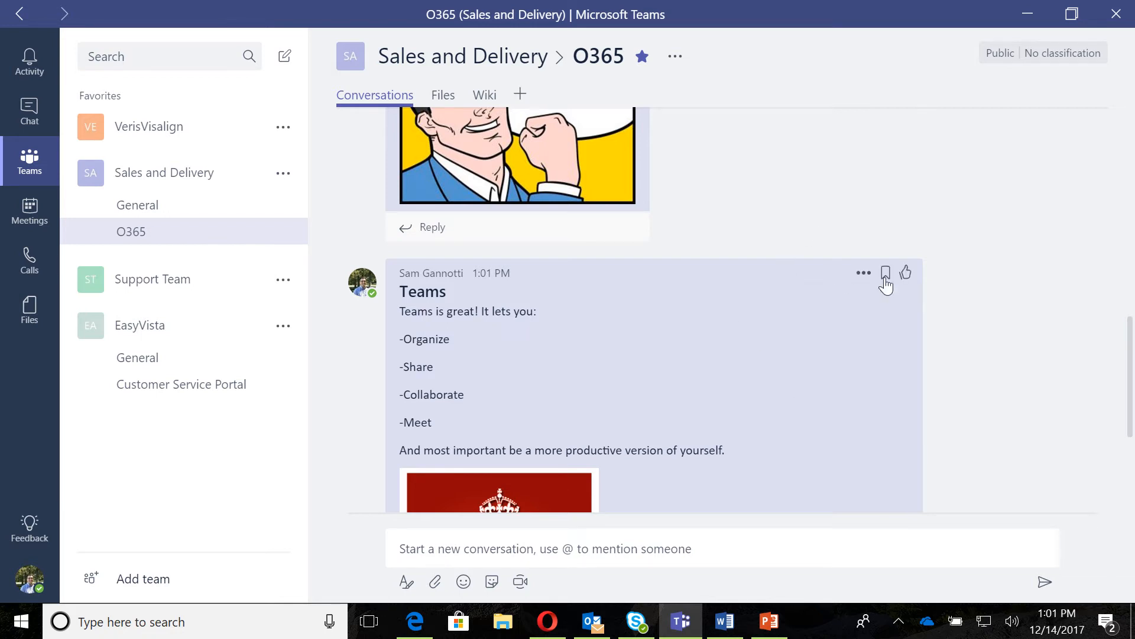
{"action": "scroll", "coordinate": [707, 369], "scroll_direction": "down", "scroll_amount": 4}
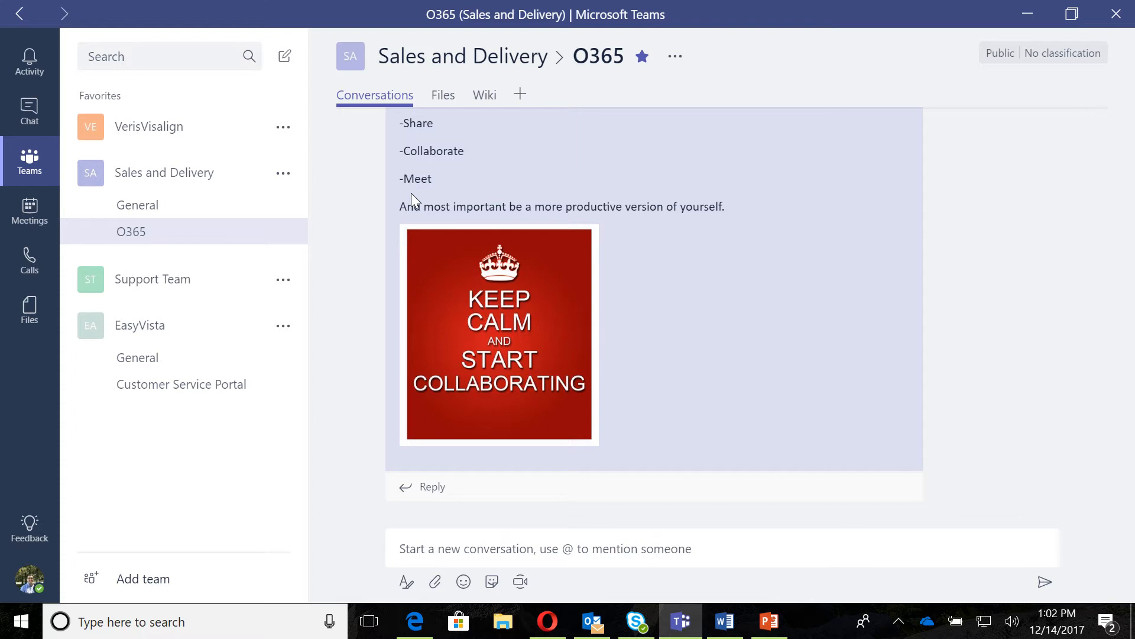
Step: Attach Office365_Employee_quickstart from the computer's Documents folder to a new conversation and post it to the channel
{"action": "left_click", "coordinate": [436, 584]}
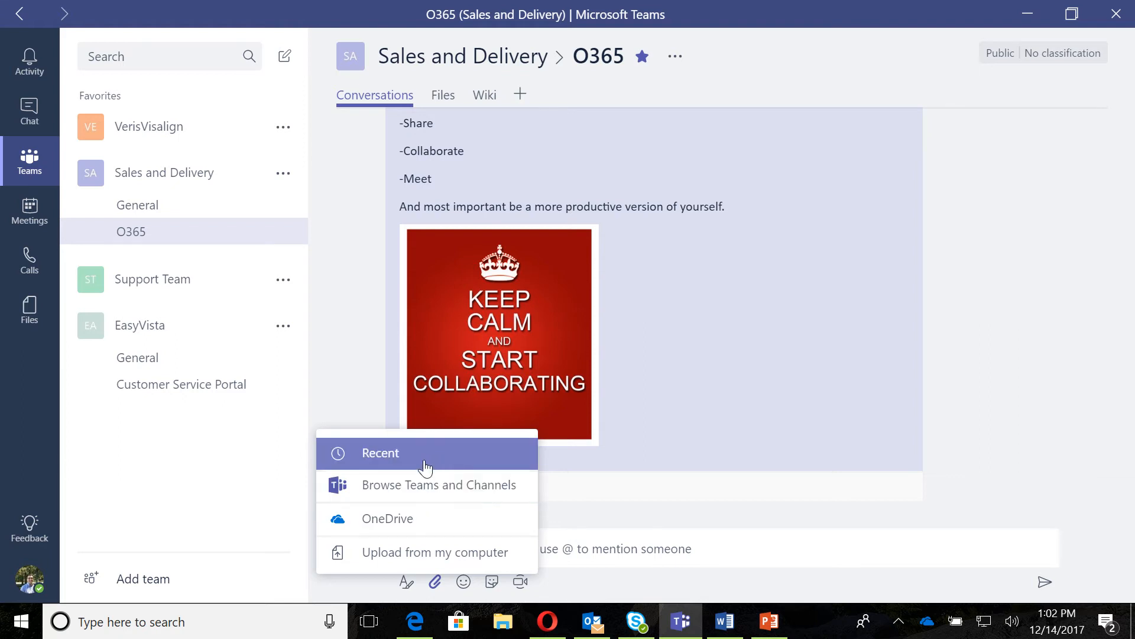
{"action": "left_click", "coordinate": [420, 556]}
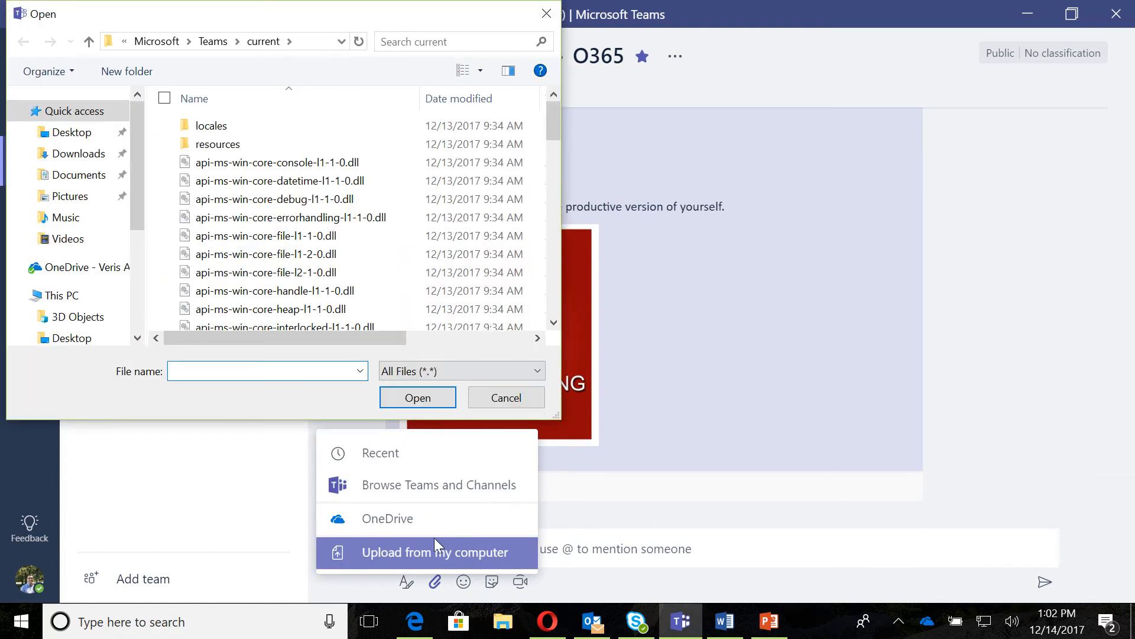
{"action": "left_click", "coordinate": [83, 176]}
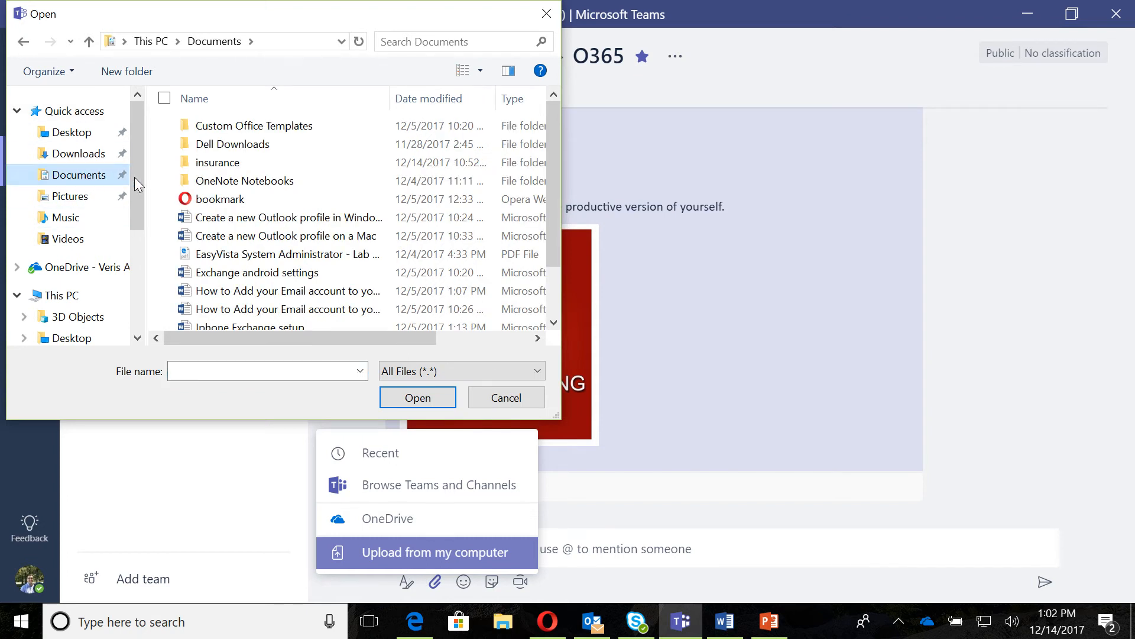
{"action": "scroll", "coordinate": [260, 178], "scroll_direction": "down", "scroll_amount": 1}
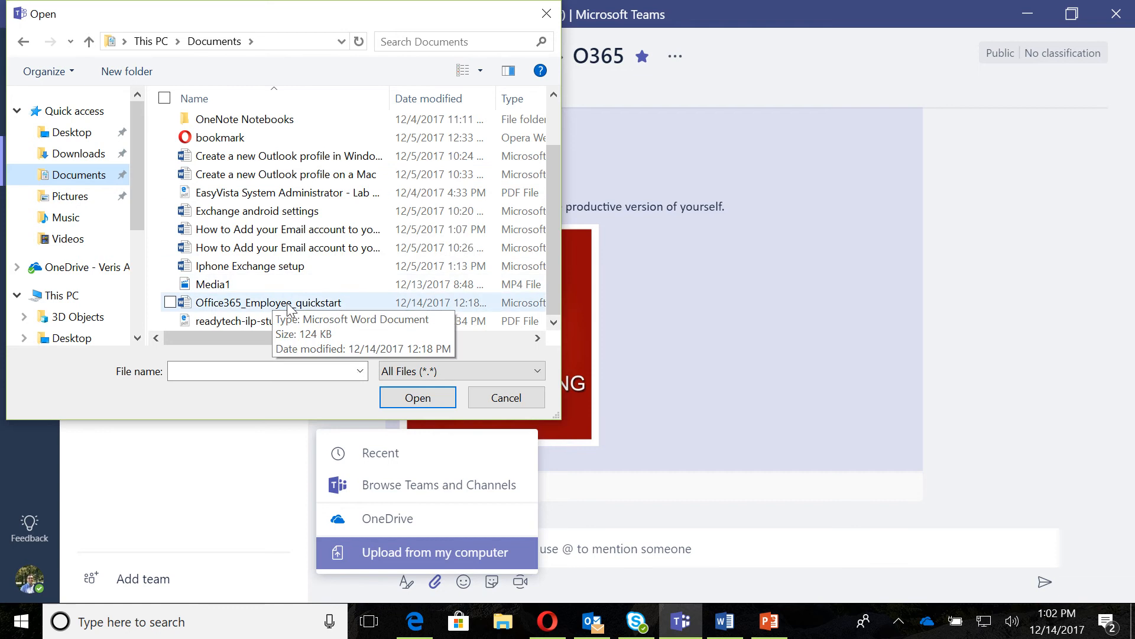
{"action": "left_click", "coordinate": [234, 305]}
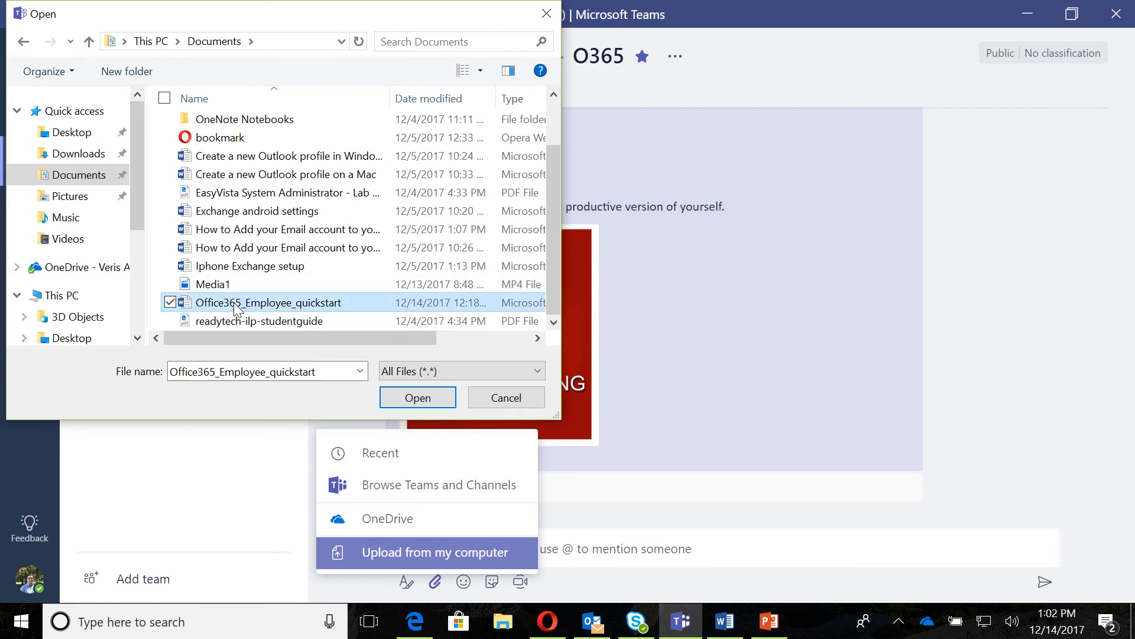
{"action": "left_click", "coordinate": [417, 397]}
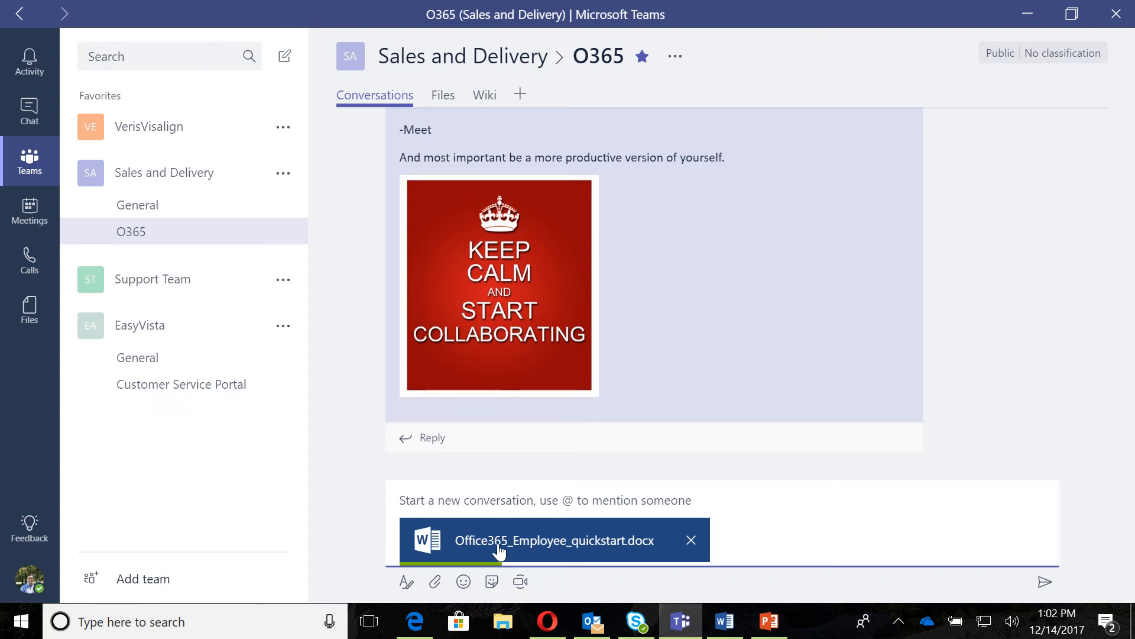
{"action": "left_click", "coordinate": [1039, 583]}
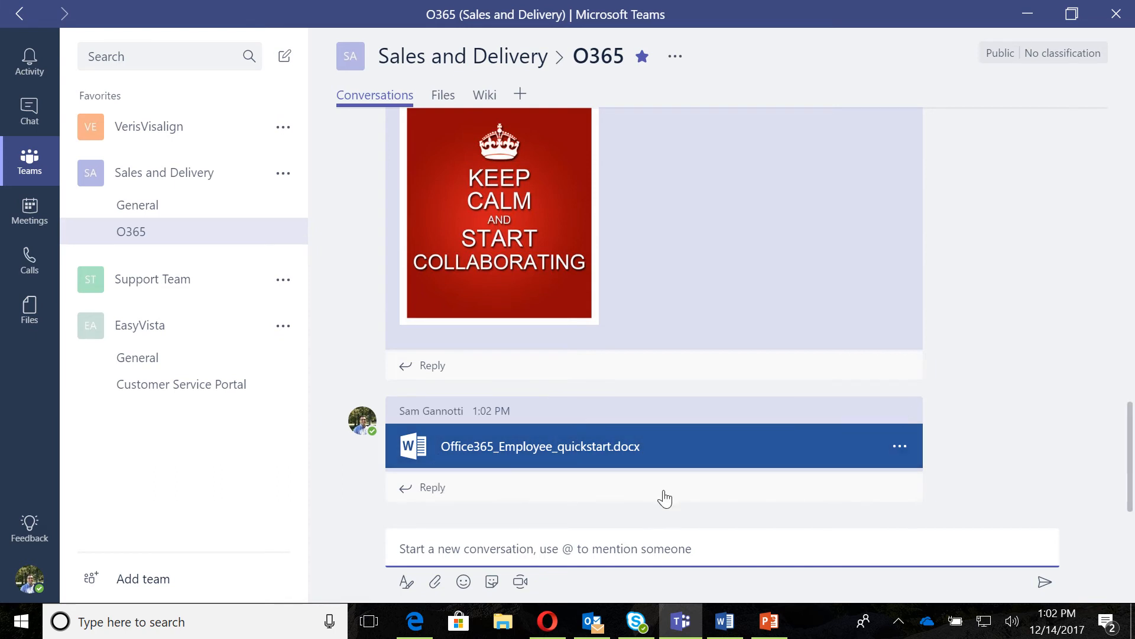
Step: Review the O365 channel's conversation posts and check the channel's file list for the uploaded document
{"action": "scroll", "coordinate": [589, 338], "scroll_direction": "up", "scroll_amount": 12}
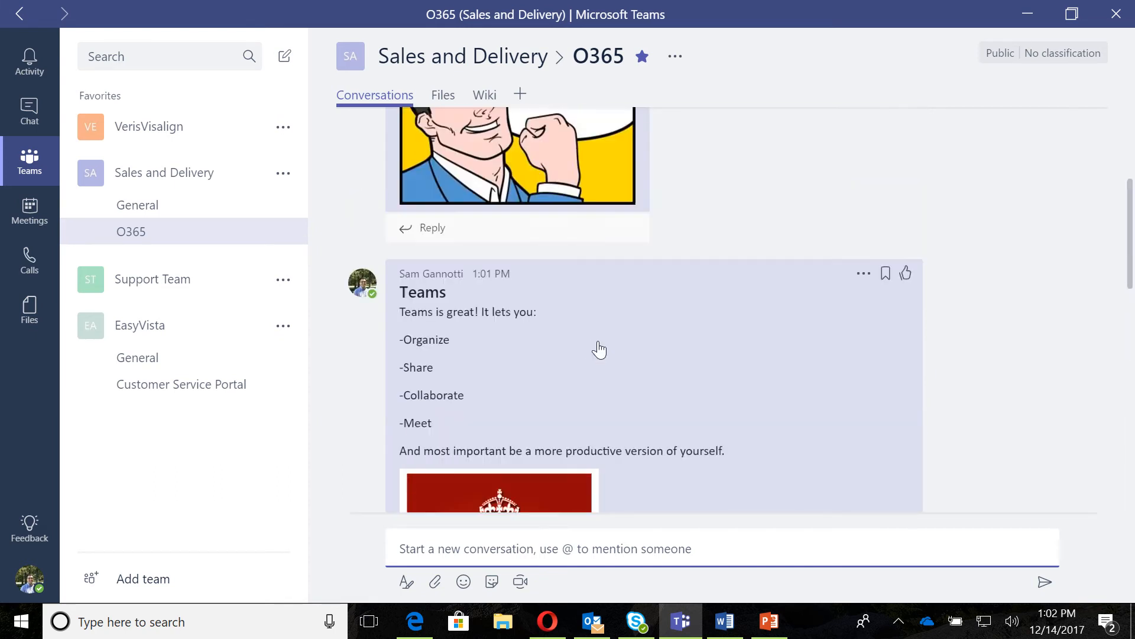
{"action": "scroll", "coordinate": [541, 252], "scroll_direction": "down", "scroll_amount": 12}
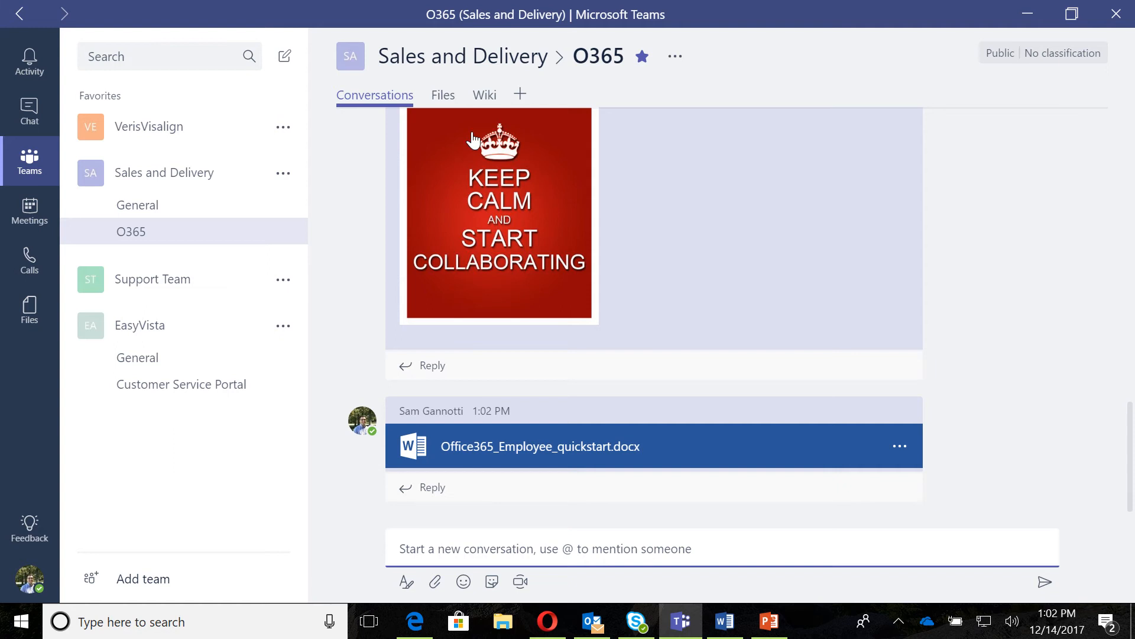
{"action": "left_click", "coordinate": [443, 96]}
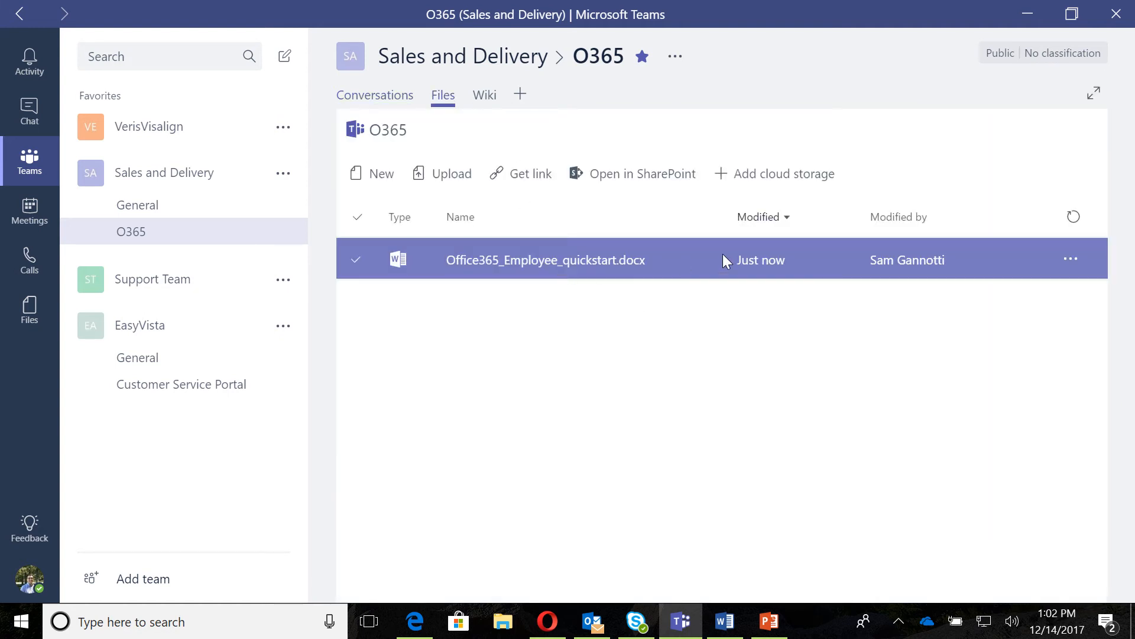
{"action": "left_click", "coordinate": [390, 106]}
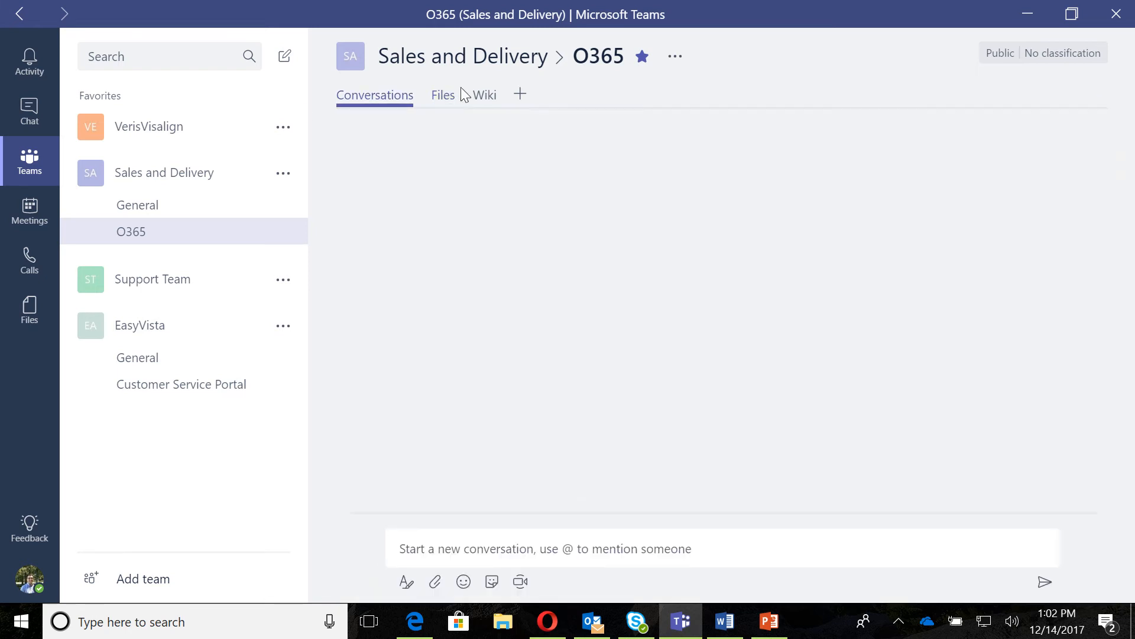
{"action": "left_click", "coordinate": [445, 96]}
Step: View the channel's Wiki and its rename and remove options
{"action": "left_click", "coordinate": [486, 98]}
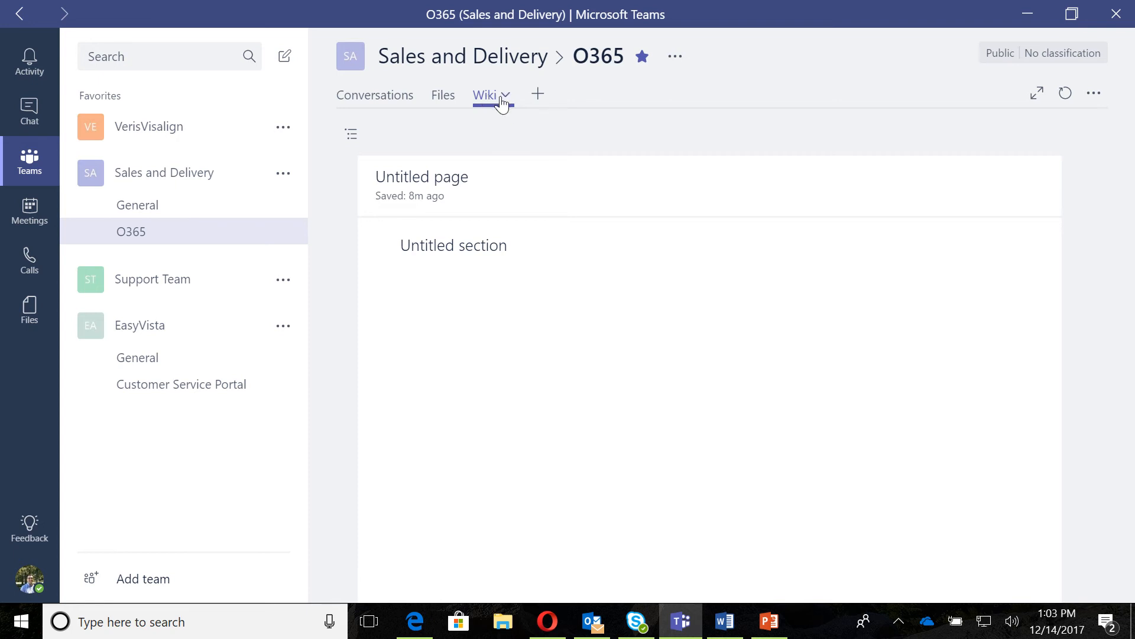
{"action": "left_click", "coordinate": [503, 101]}
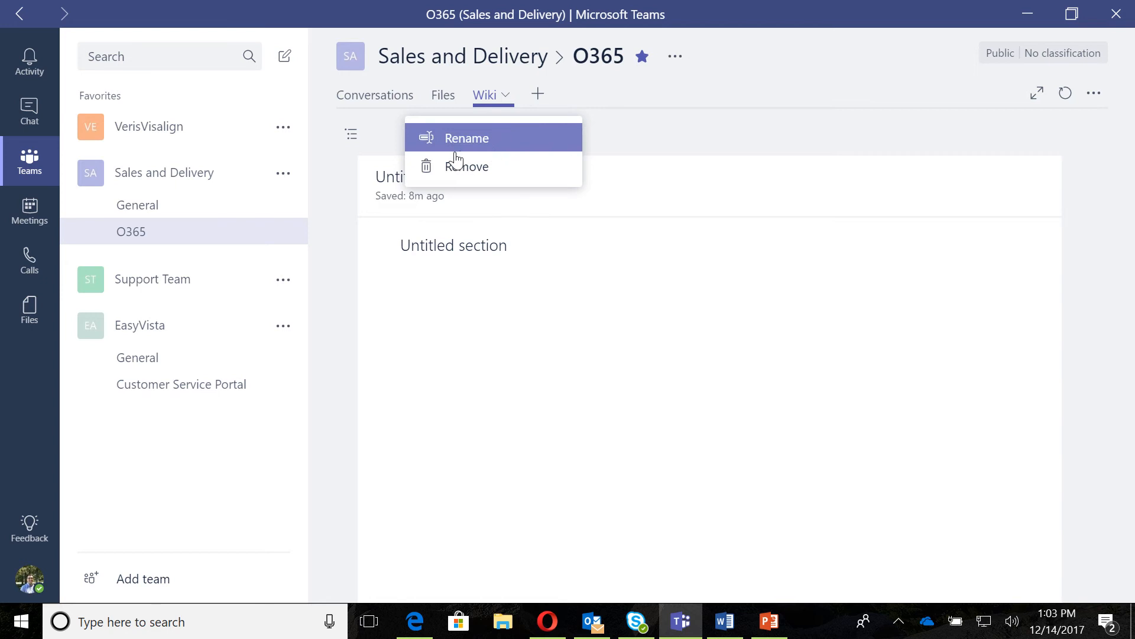
{"action": "left_click", "coordinate": [507, 103]}
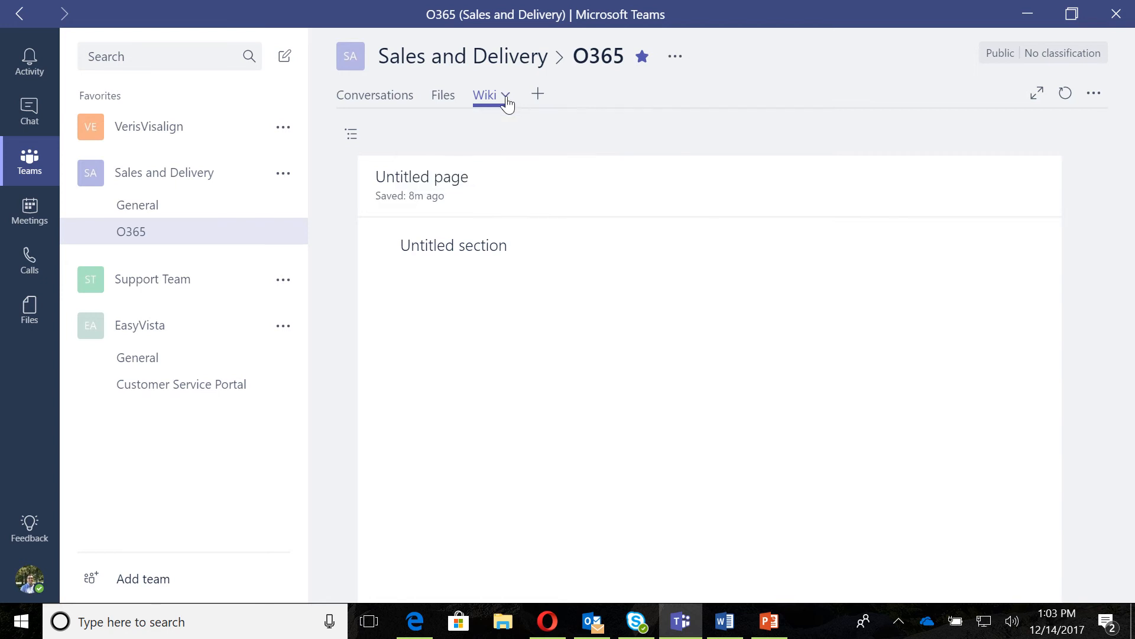
Step: Look through the apps that can be added to the channel as tabs and close the gallery without adding one
{"action": "left_click", "coordinate": [537, 106]}
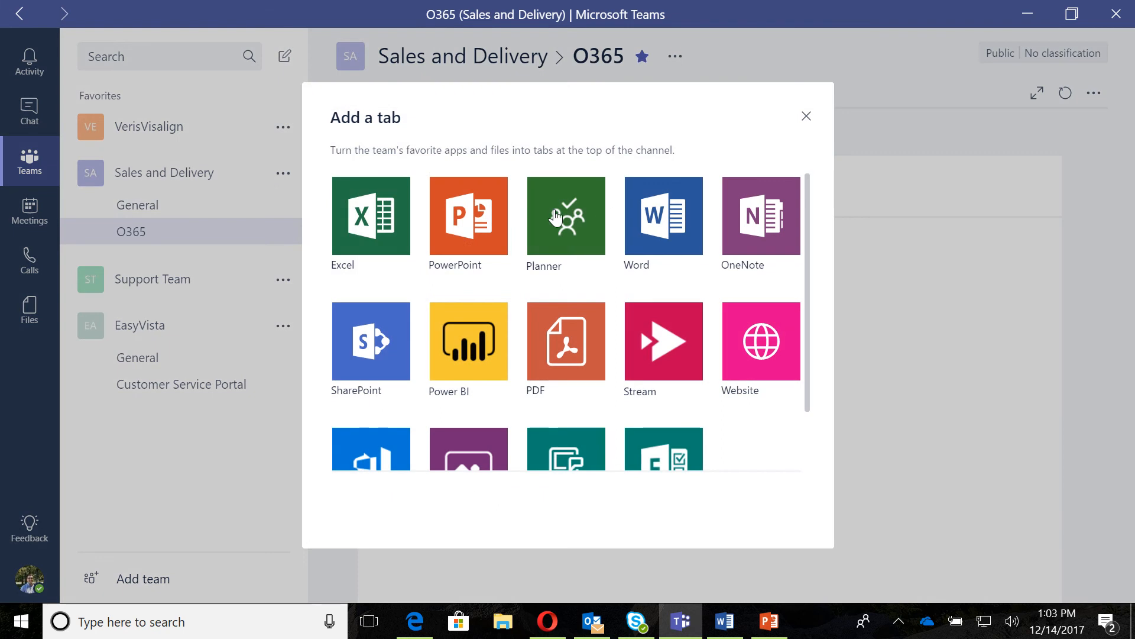
{"action": "scroll", "coordinate": [680, 319], "scroll_direction": "down", "scroll_amount": 2}
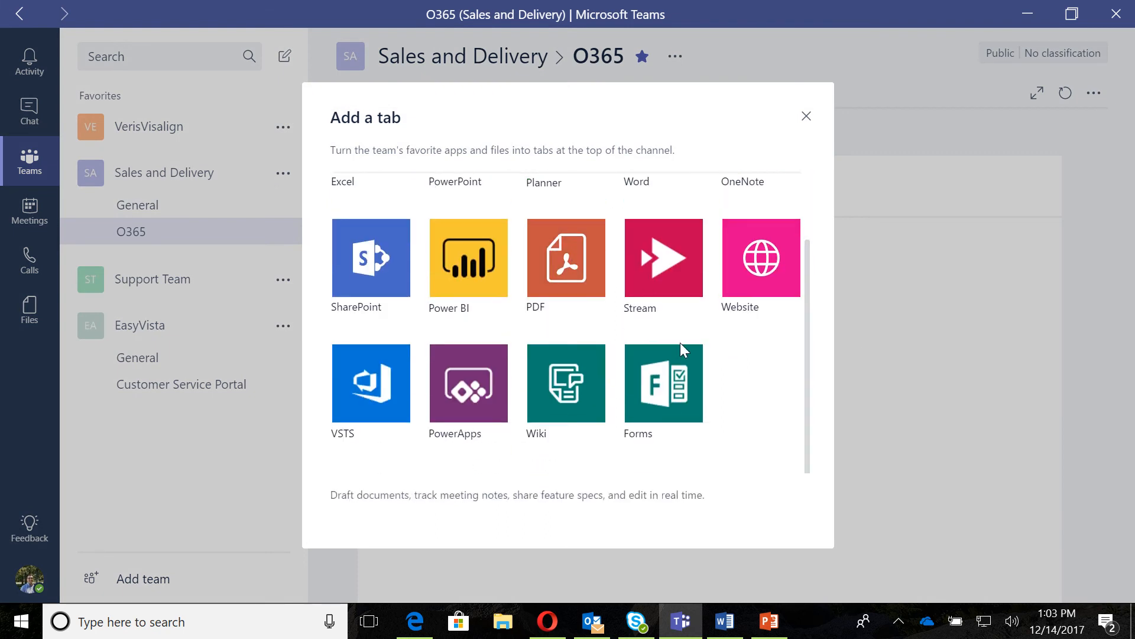
{"action": "scroll", "coordinate": [463, 349], "scroll_direction": "up", "scroll_amount": 2}
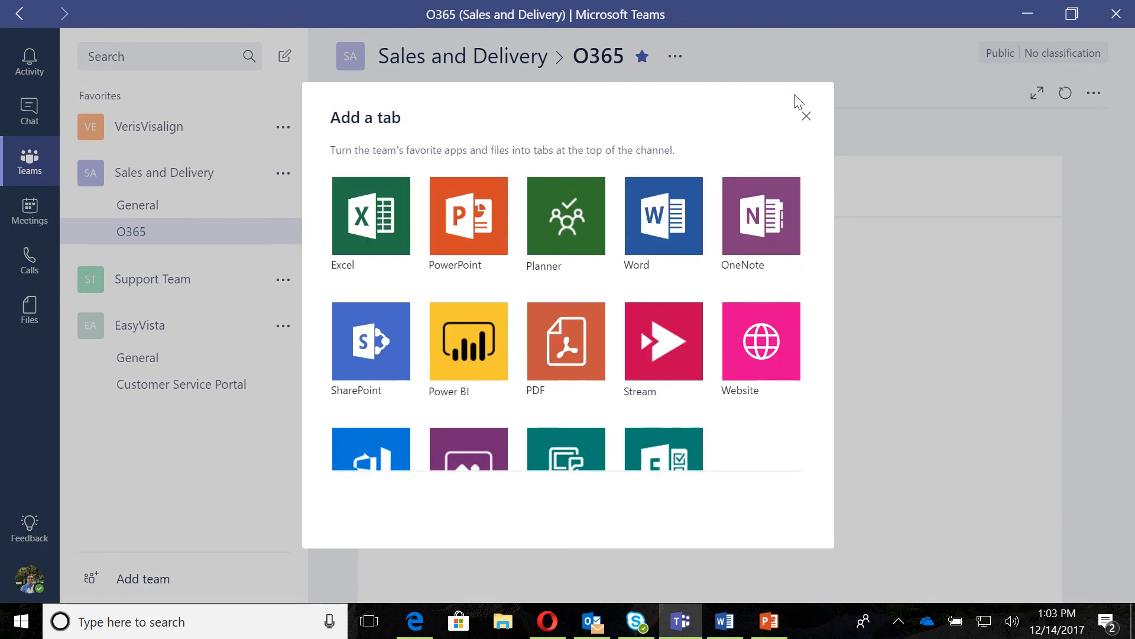
{"action": "left_click", "coordinate": [807, 117]}
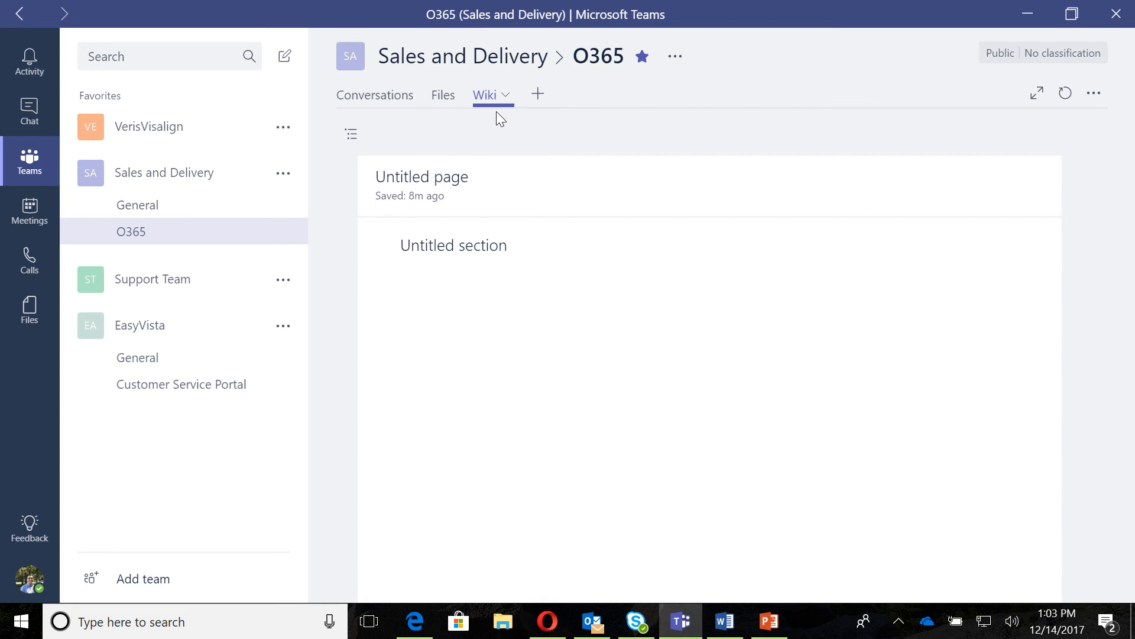
Step: Make Office365_Employee_quickstart.docx from the O365 channel's files a tab of the channel
{"action": "left_click", "coordinate": [448, 107]}
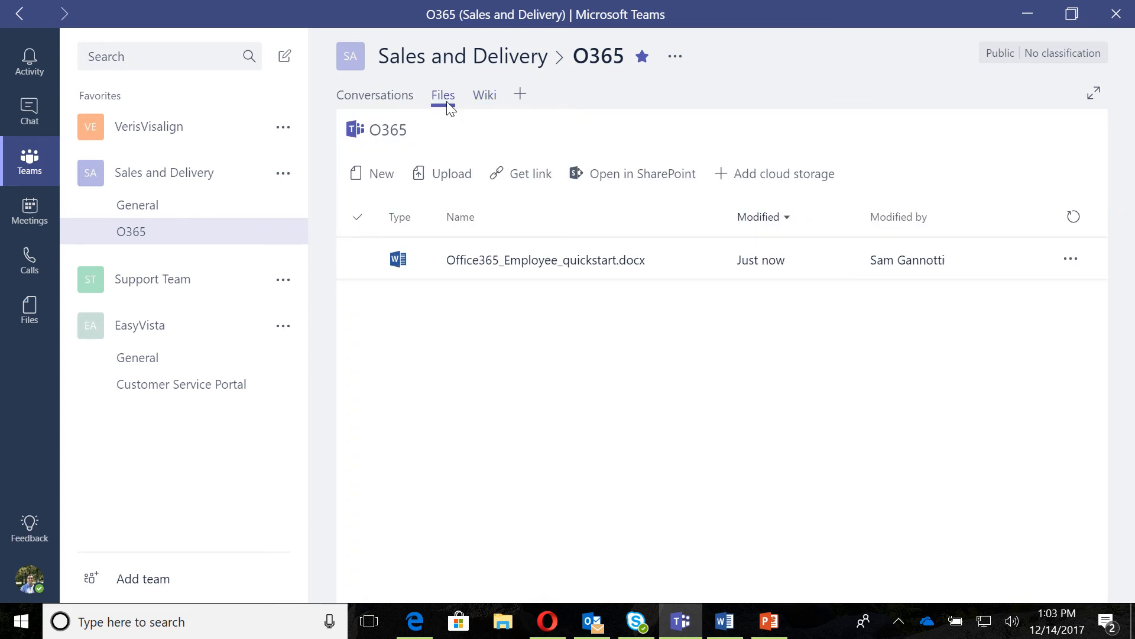
{"action": "left_click", "coordinate": [385, 267]}
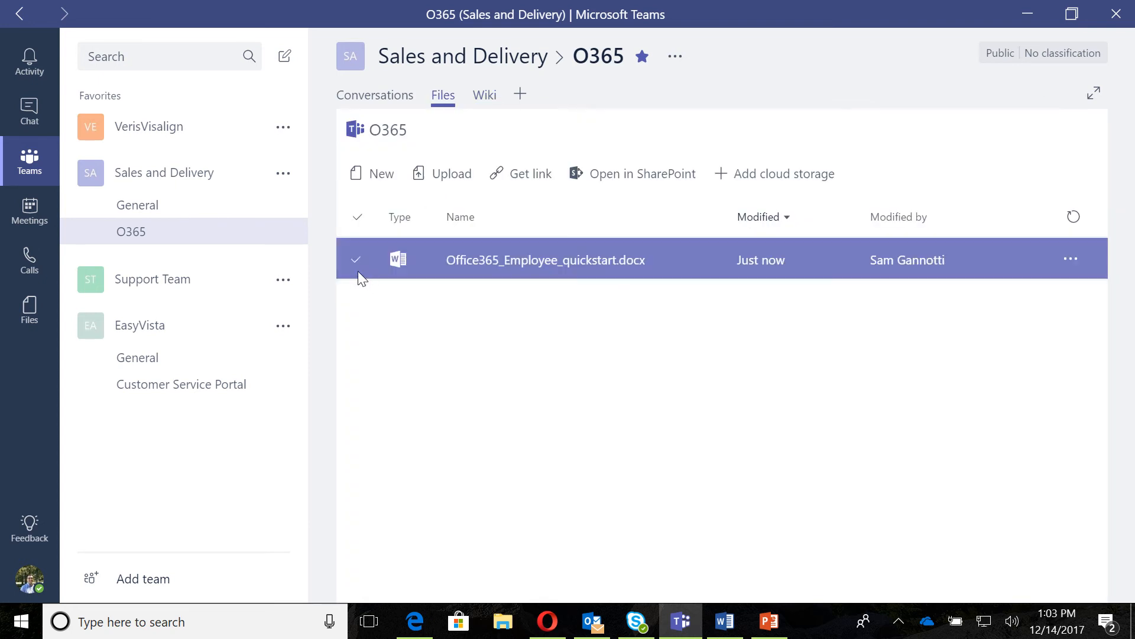
{"action": "left_click", "coordinate": [356, 264]}
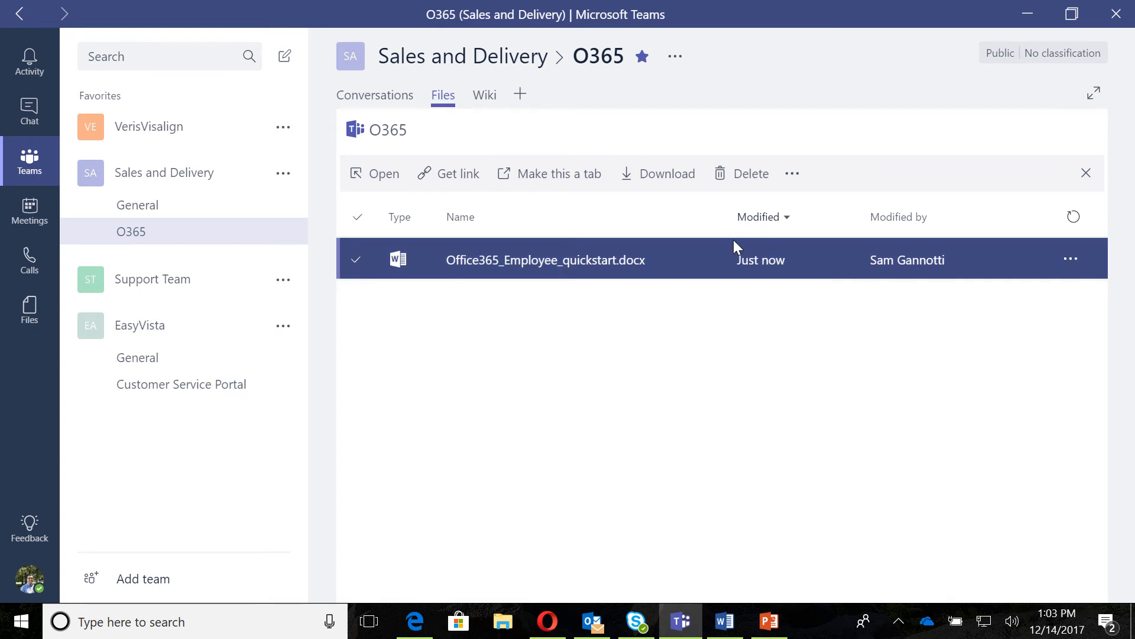
{"action": "left_click", "coordinate": [1072, 261]}
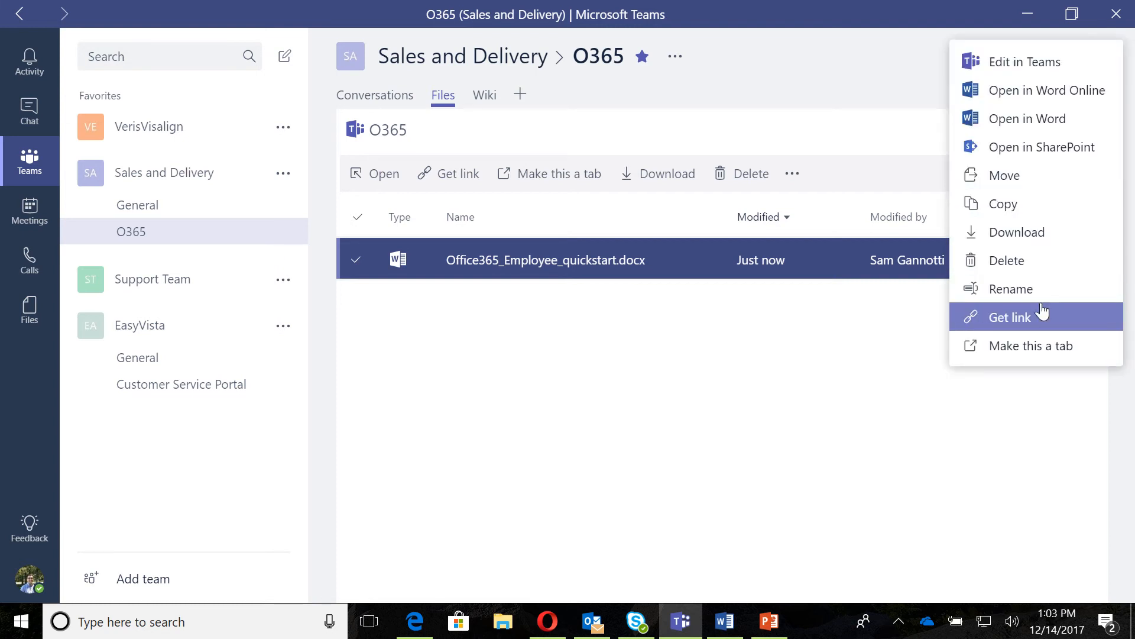
{"action": "left_click", "coordinate": [1009, 349]}
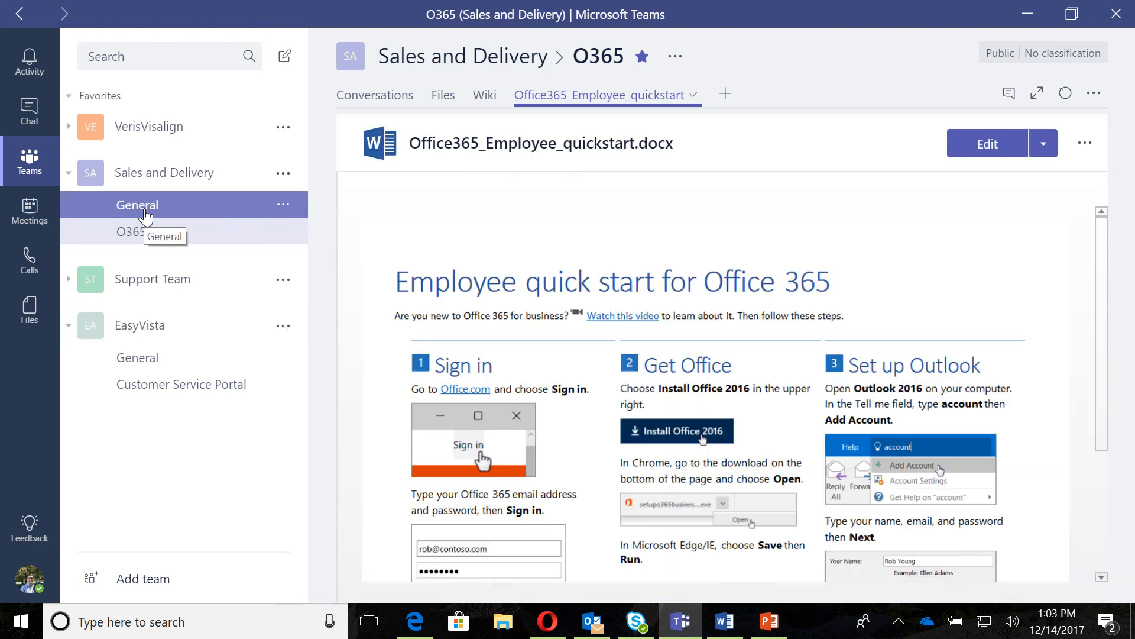
Step: Compare the General channel with O365, and read through the quickstart document in its O365 channel tab
{"action": "left_click", "coordinate": [145, 217]}
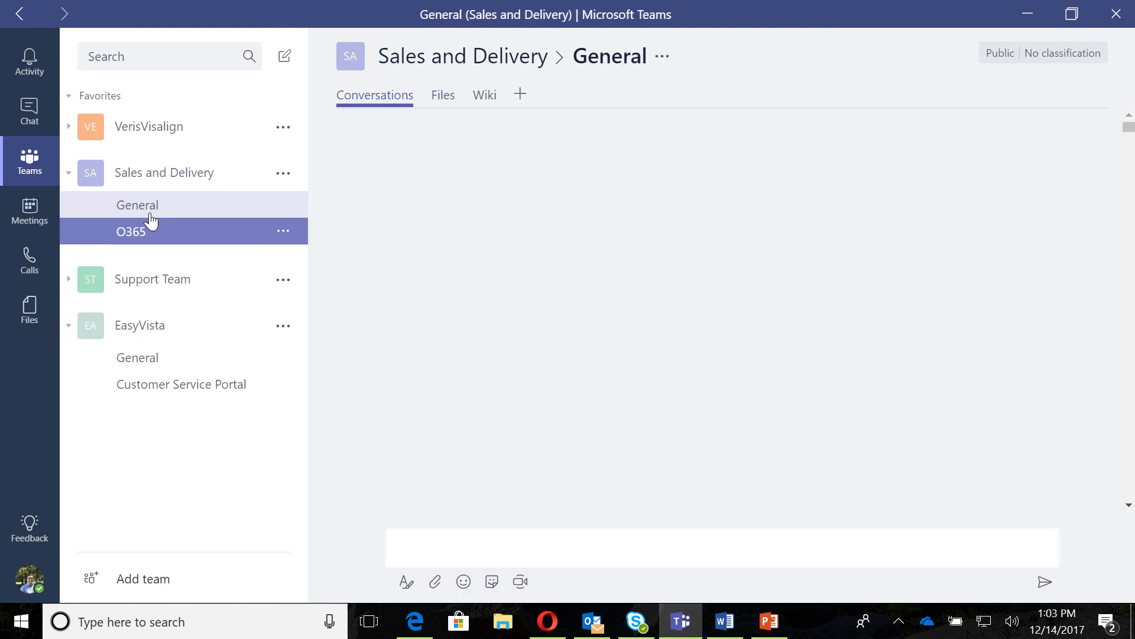
{"action": "left_click", "coordinate": [152, 233]}
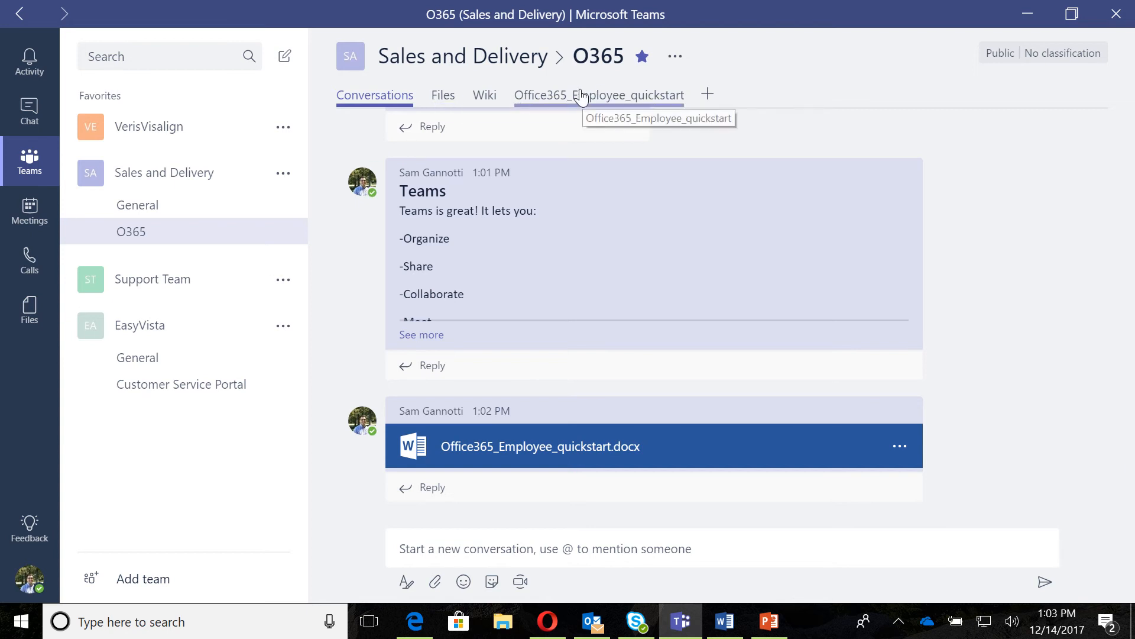
{"action": "left_click", "coordinate": [628, 102]}
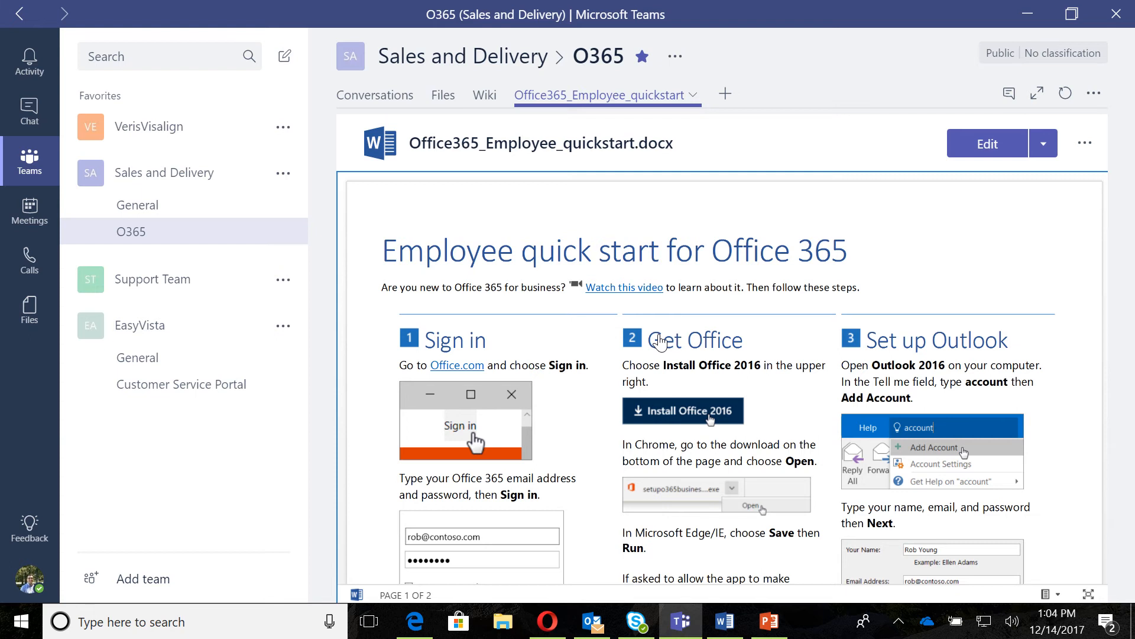
{"action": "scroll", "coordinate": [621, 300], "scroll_direction": "down", "scroll_amount": 10}
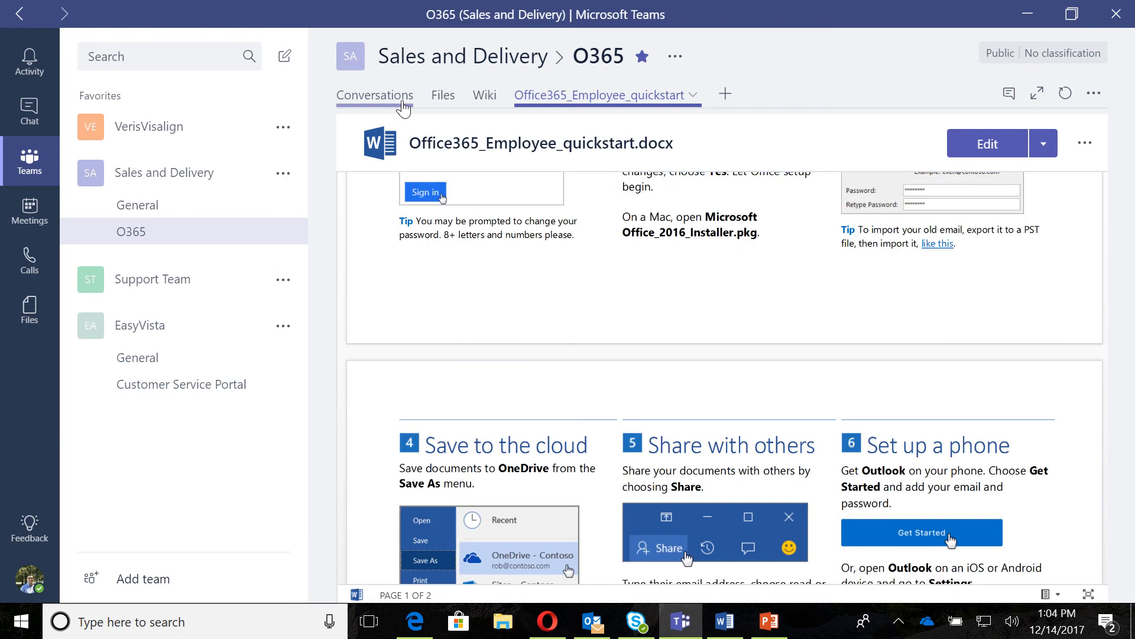
Step: Open the meet-now preview from the channel's conversations and allow Microsoft Teams through the firewall on private networks
{"action": "left_click", "coordinate": [375, 96]}
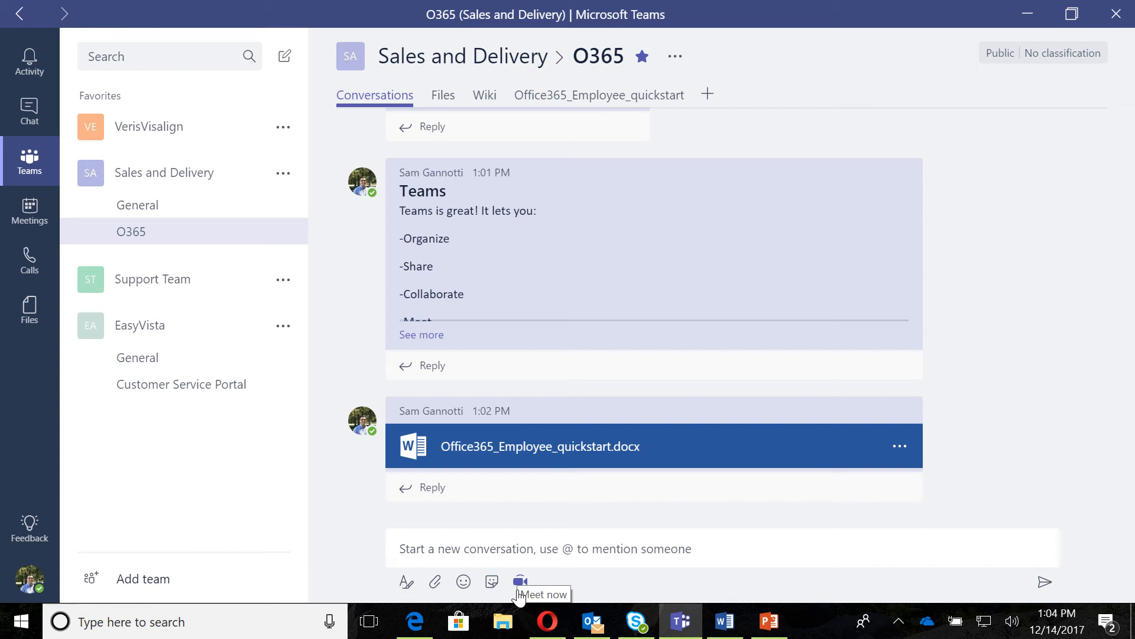
{"action": "left_click", "coordinate": [519, 584]}
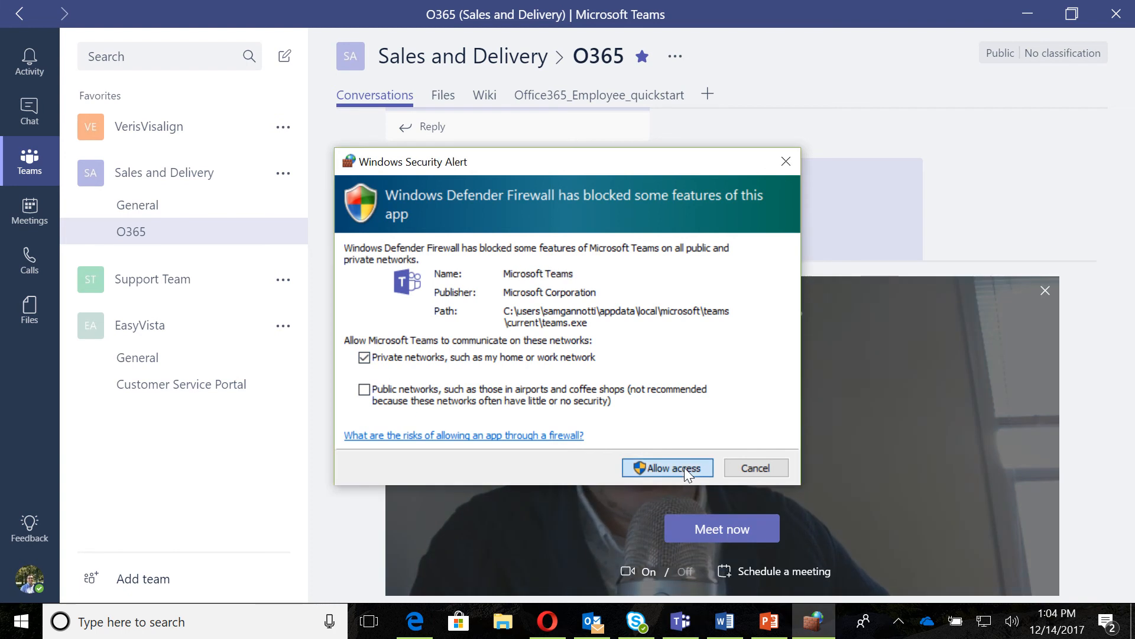
{"action": "left_click", "coordinate": [684, 467]}
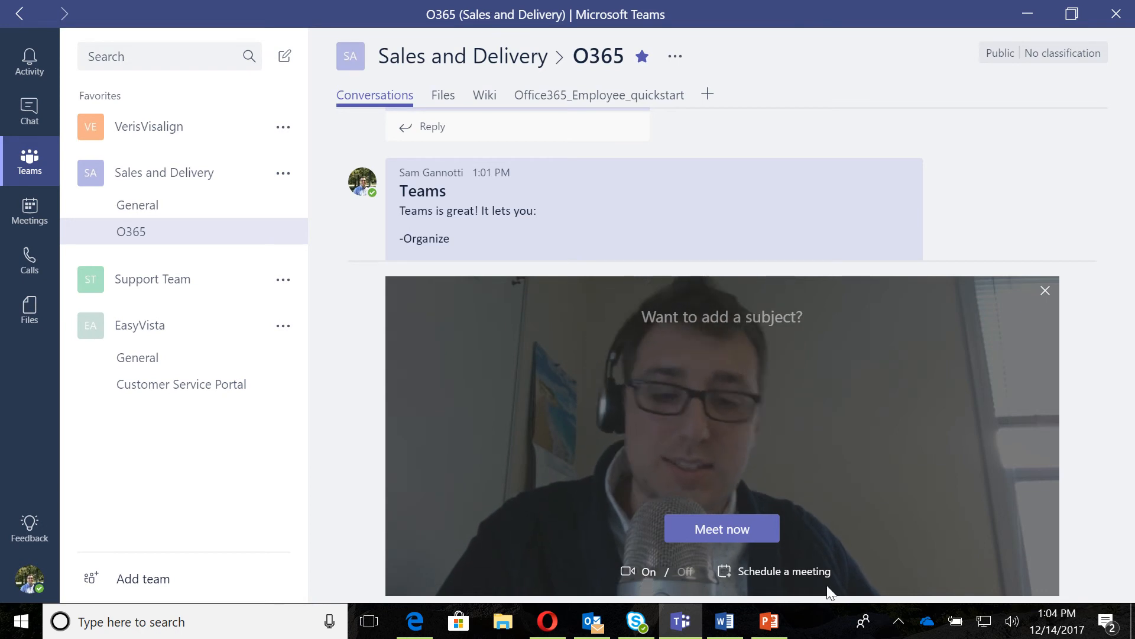
Step: Start an instant video meeting in the O365 channel of Sales and Delivery and hang up
{"action": "left_click", "coordinate": [747, 535]}
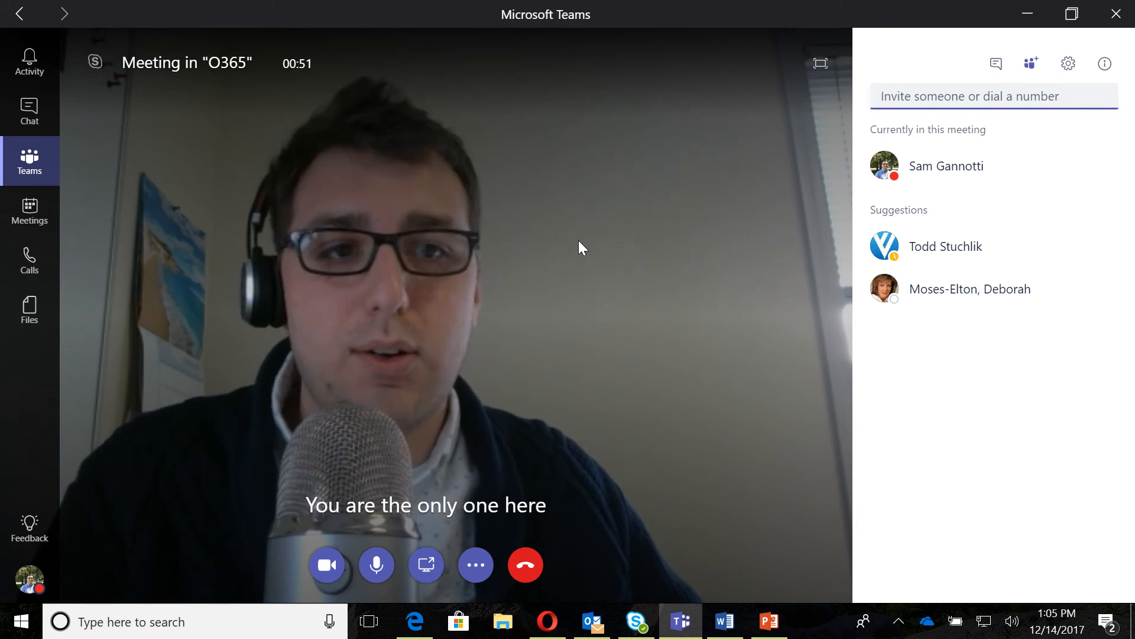
{"action": "left_click", "coordinate": [529, 577]}
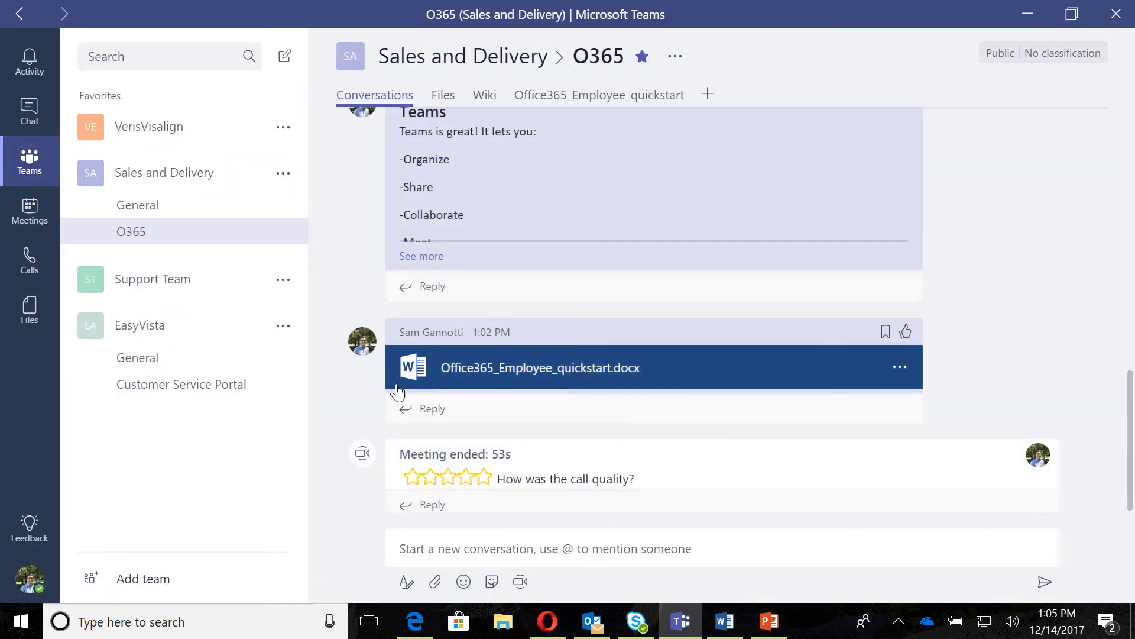
Step: Give the ended meeting's call quality four stars, look at the Presenting feedback options and cancel the feedback
{"action": "left_click", "coordinate": [466, 460]}
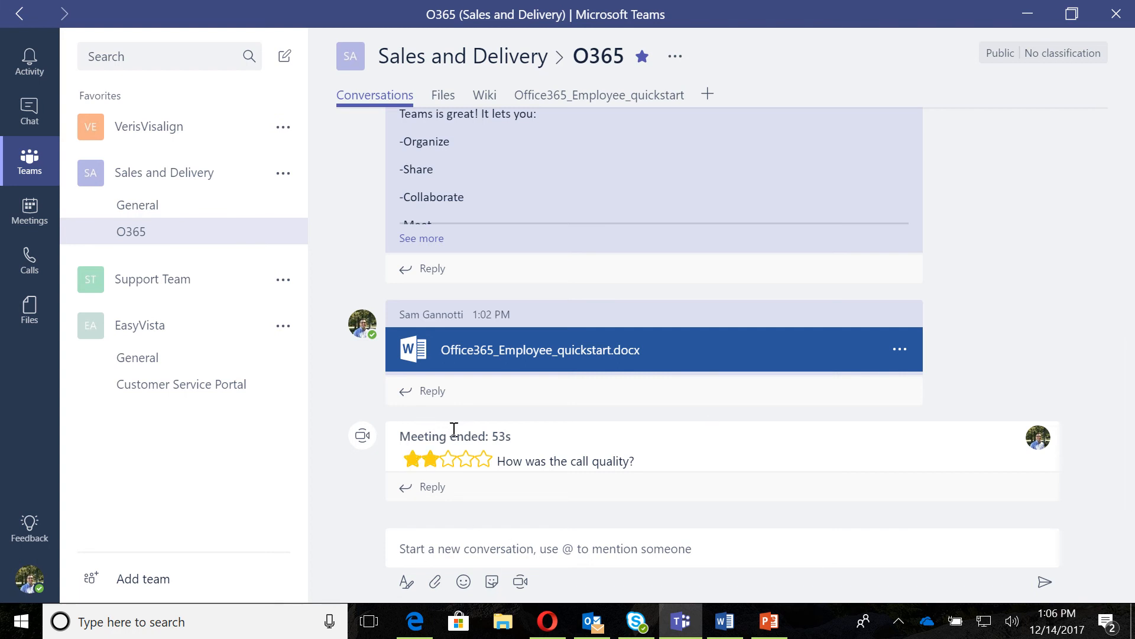
{"action": "left_click", "coordinate": [470, 465]}
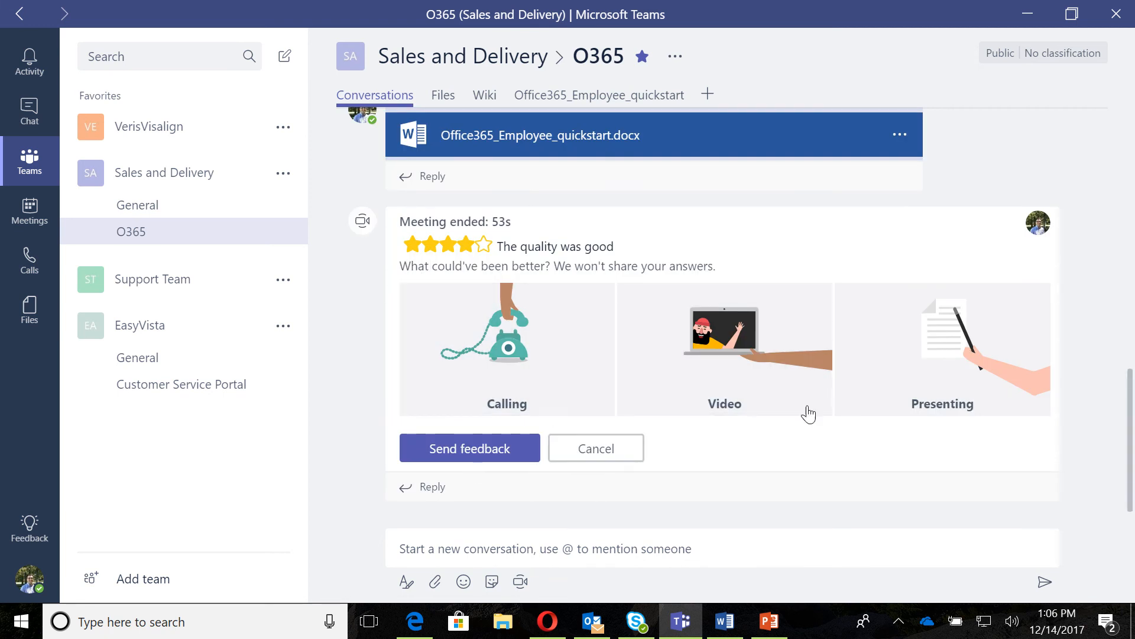
{"action": "left_click", "coordinate": [985, 361]}
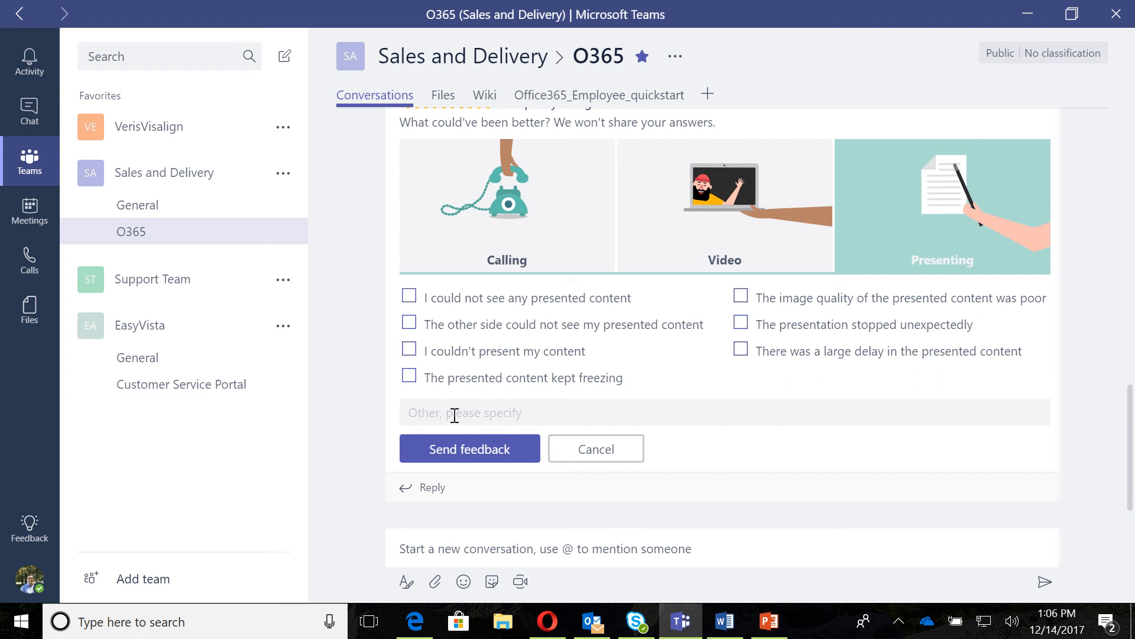
{"action": "left_click", "coordinate": [581, 450]}
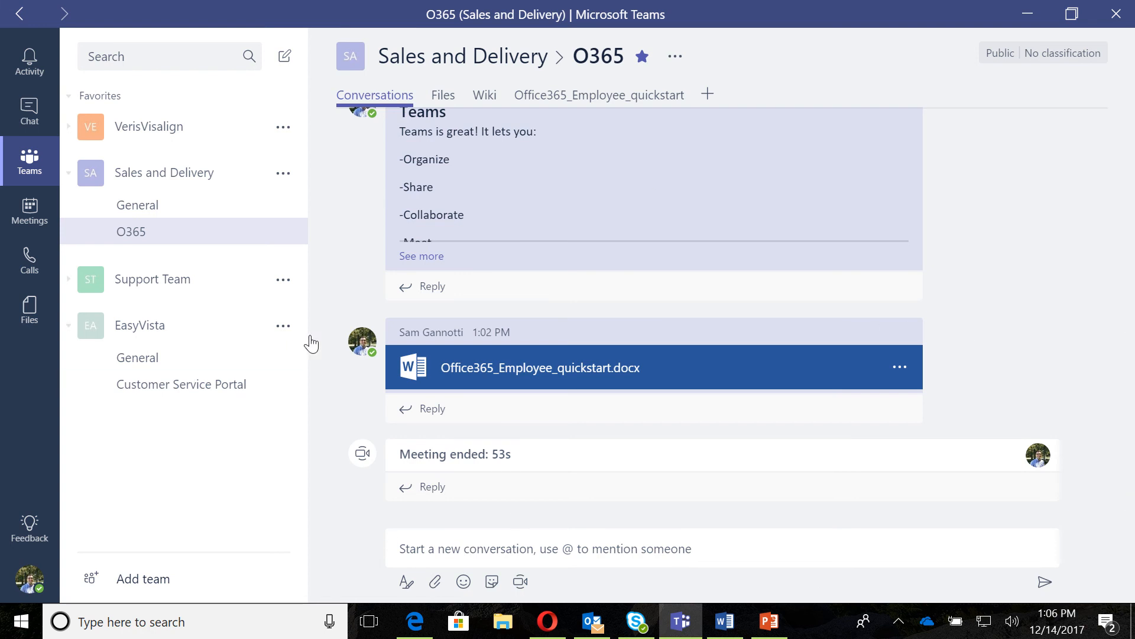
Step: View the upcoming meetings agenda and the new-meeting form, closing the form without scheduling anything
{"action": "left_click", "coordinate": [38, 214]}
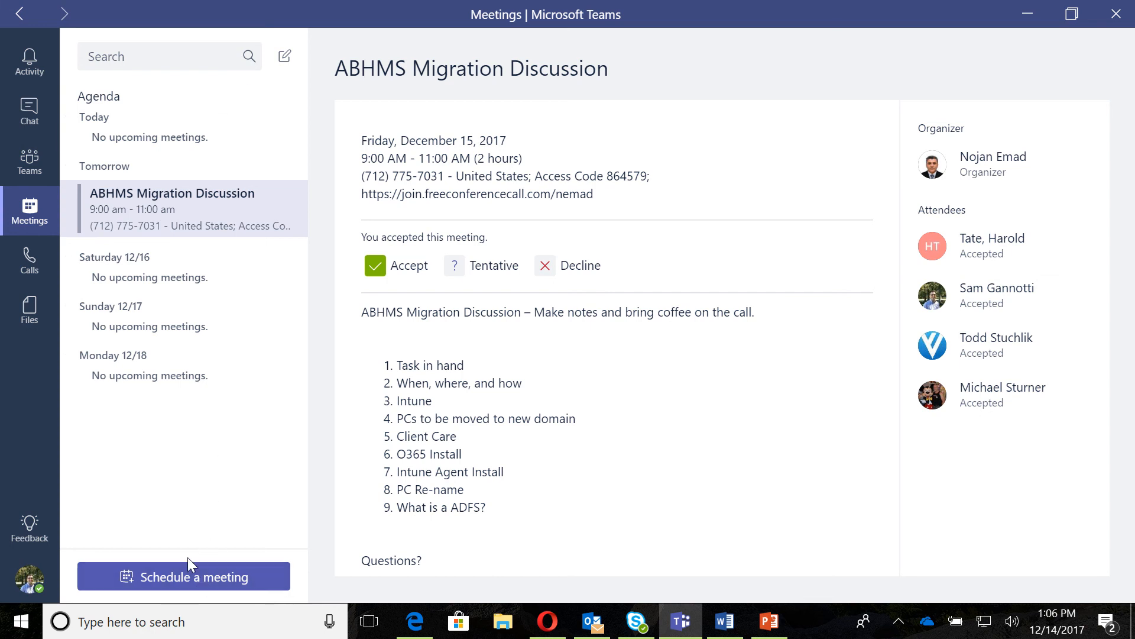
{"action": "left_click", "coordinate": [201, 576]}
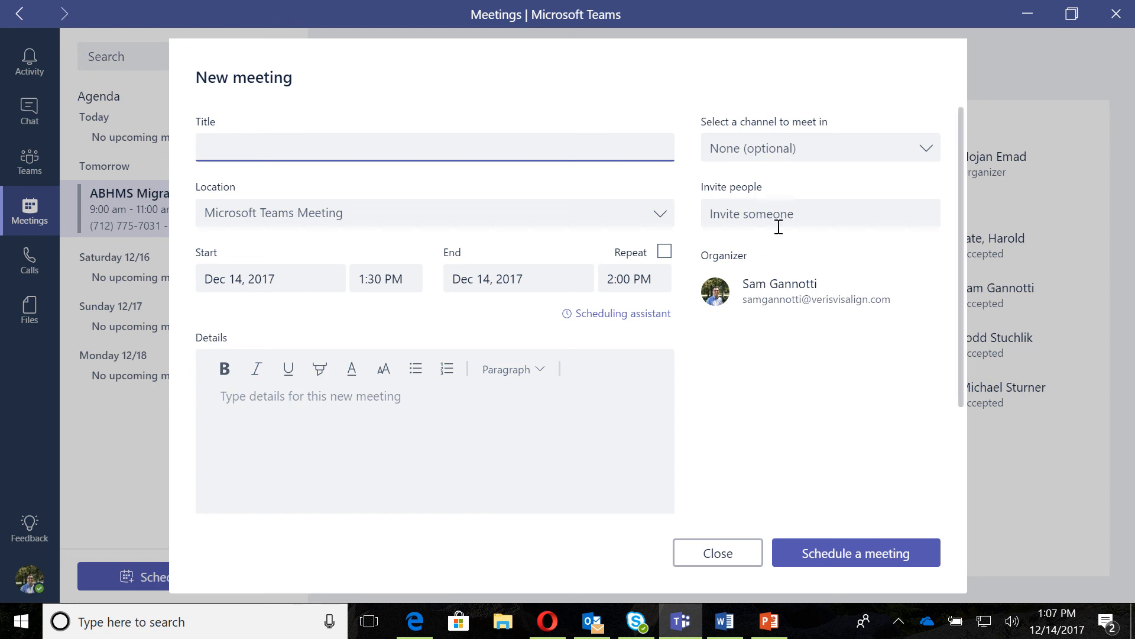
{"action": "left_click", "coordinate": [709, 561]}
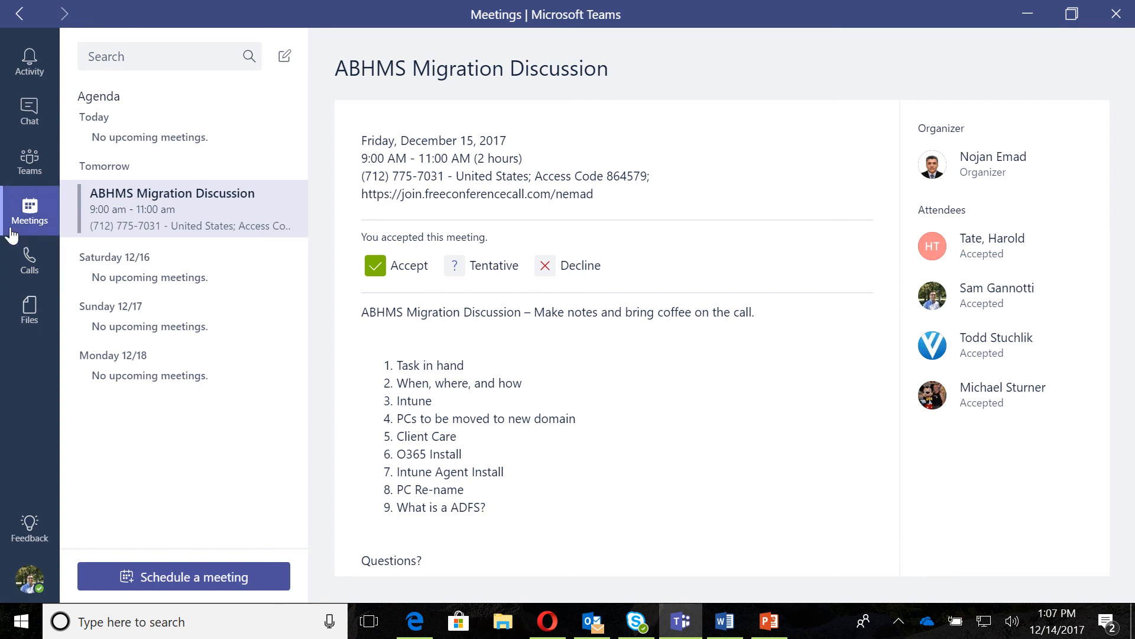
Step: Open the private chat with the suggested contact and look through its Files, Organization and Activity pages
{"action": "left_click", "coordinate": [26, 124]}
{"action": "left_click", "coordinate": [170, 150]}
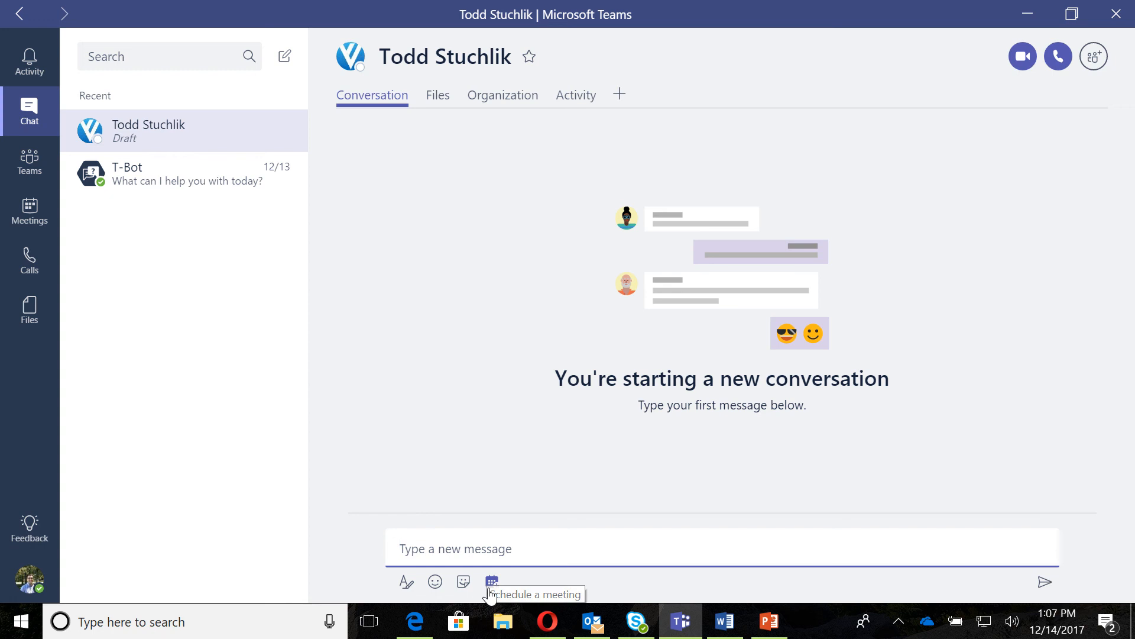
{"action": "left_click", "coordinate": [433, 105]}
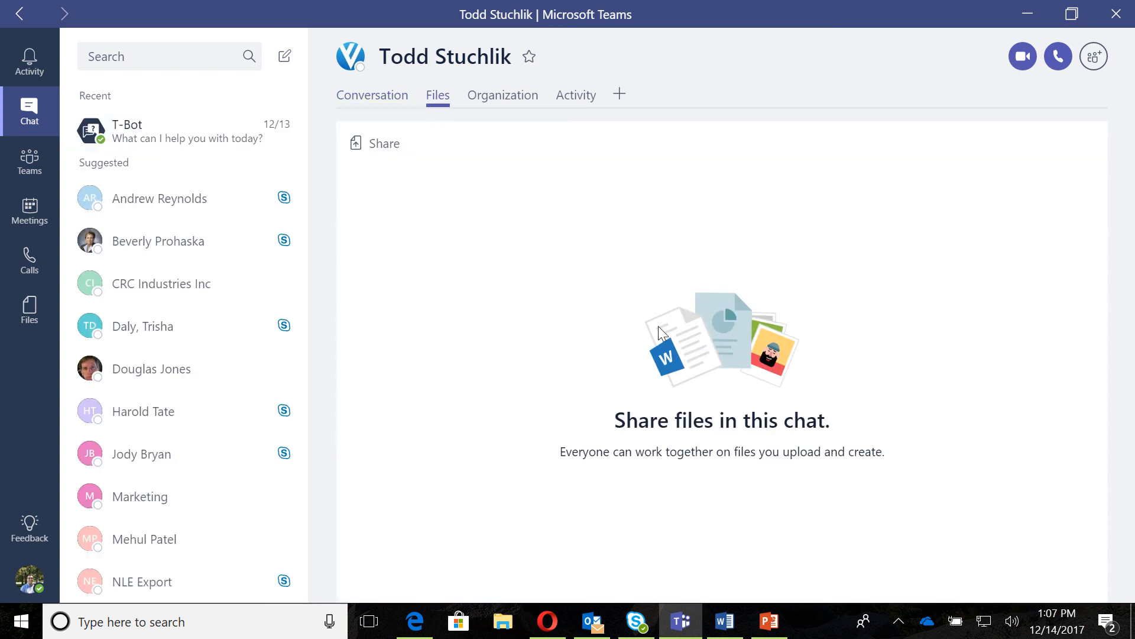
{"action": "left_click", "coordinate": [490, 98]}
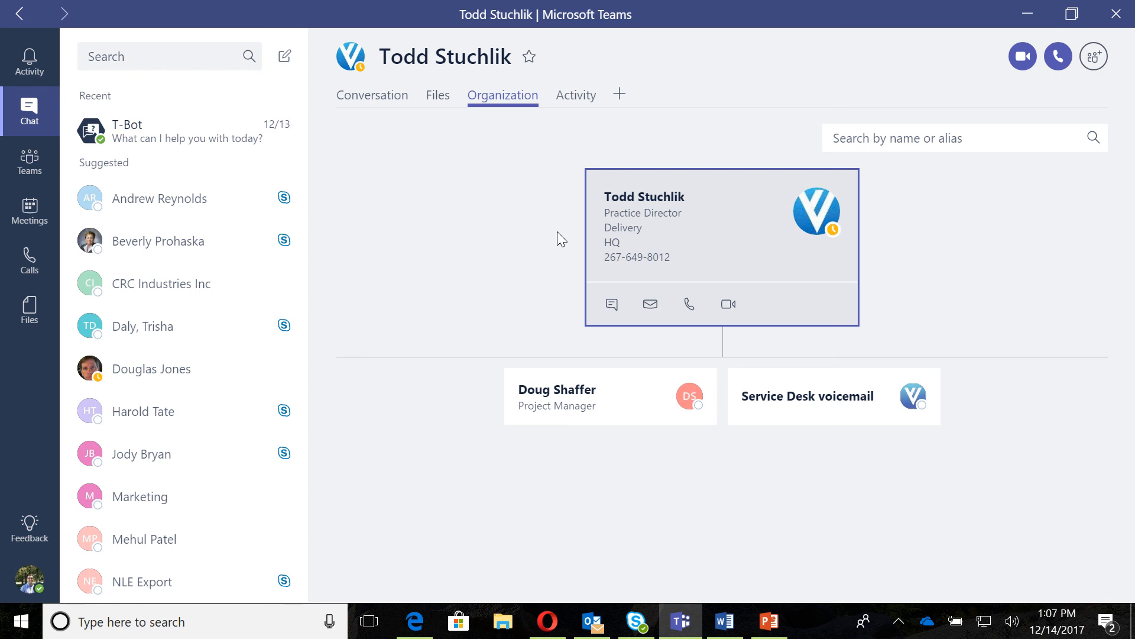
{"action": "left_click", "coordinate": [571, 97]}
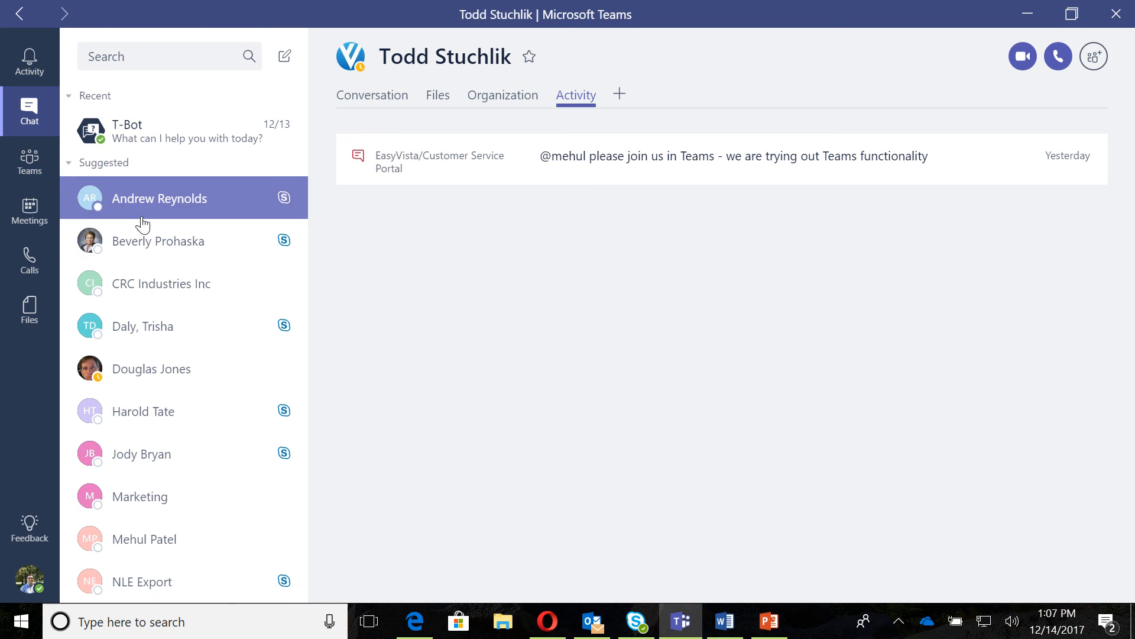
Step: Look over the activity feed and the calls area with its contacts and history, and return to the O365 channel's conversations
{"action": "left_click", "coordinate": [34, 84]}
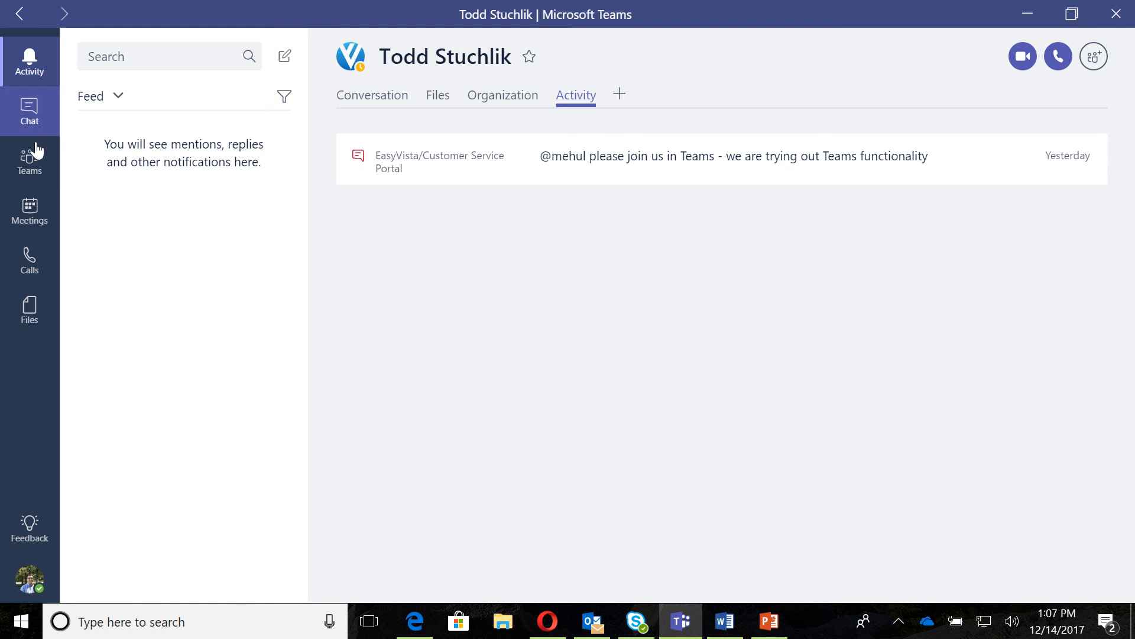
{"action": "left_click", "coordinate": [29, 263]}
{"action": "left_click", "coordinate": [118, 141]}
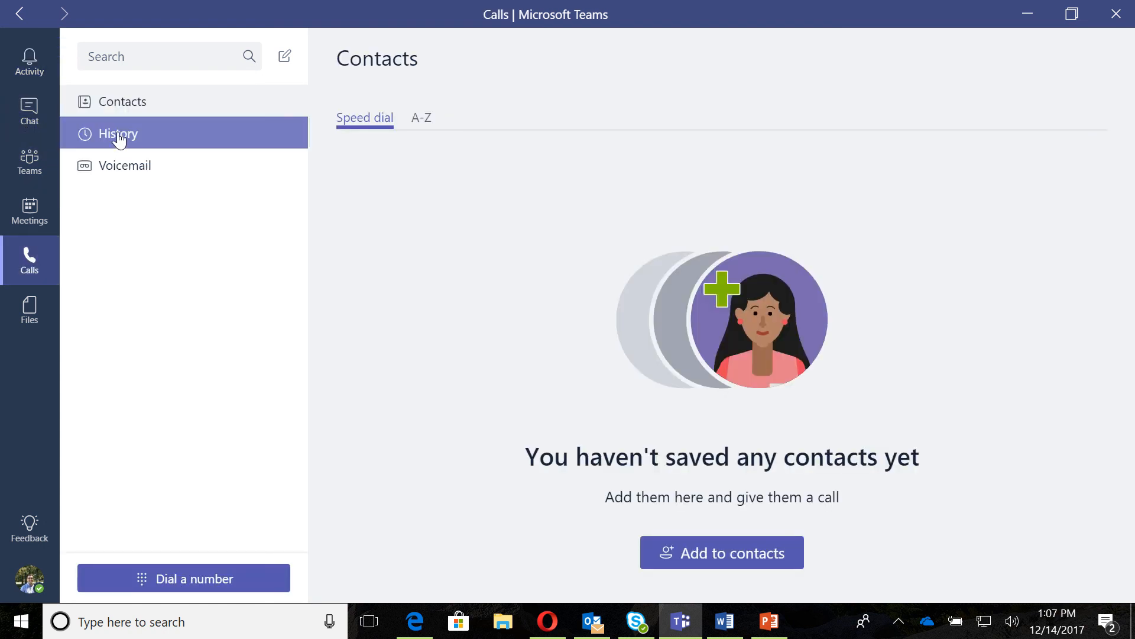
{"action": "left_click", "coordinate": [20, 174]}
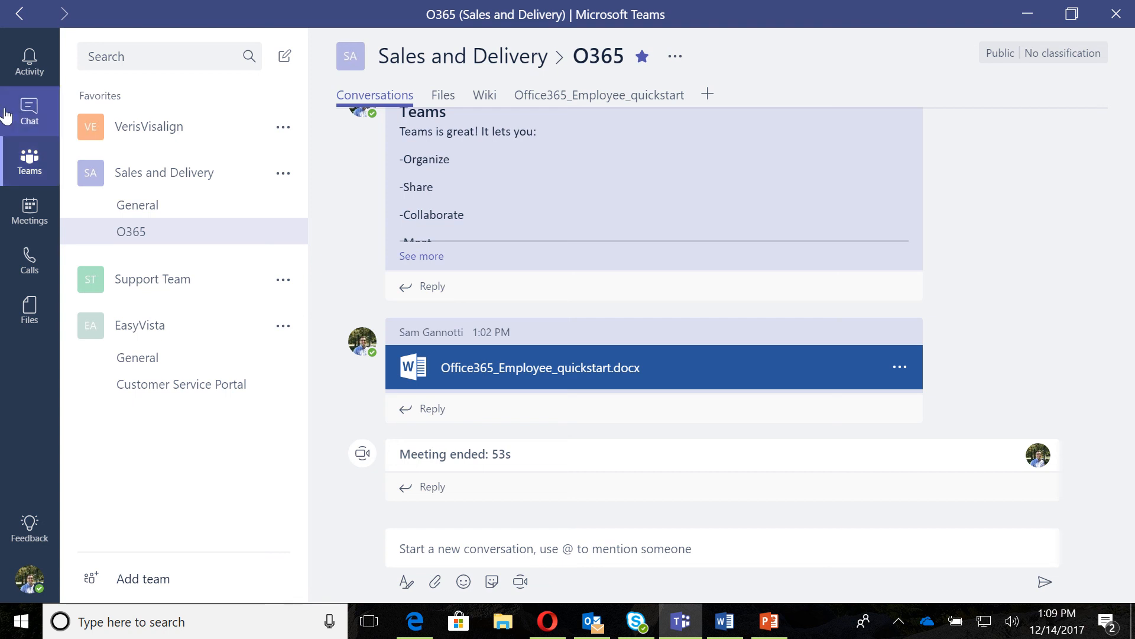
{"action": "mouse_move", "coordinate": [508, 5]}
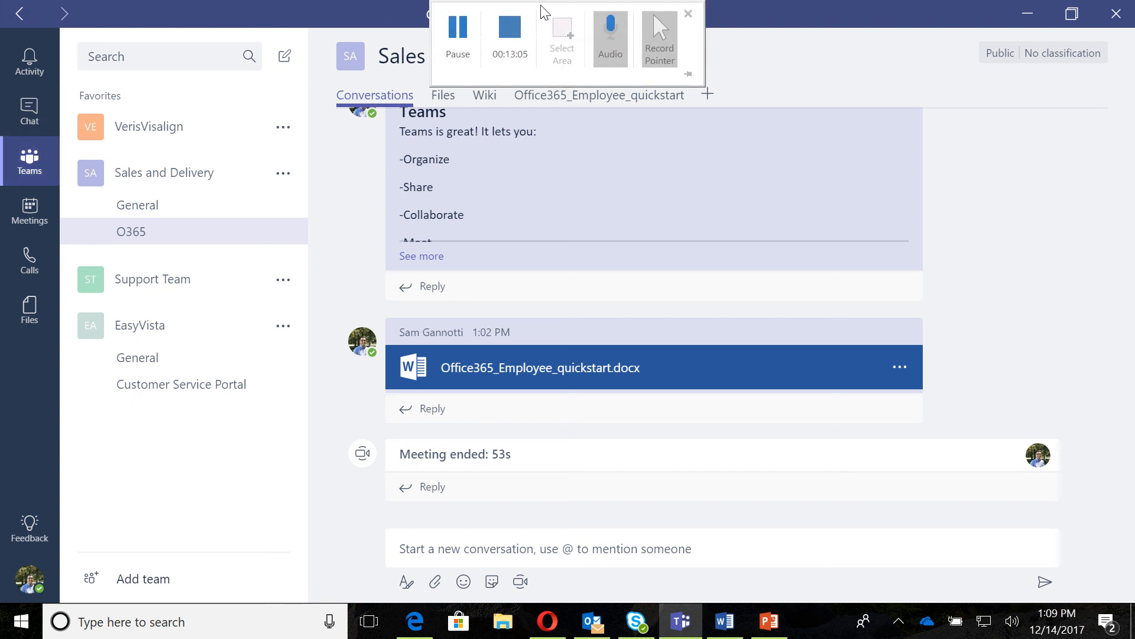